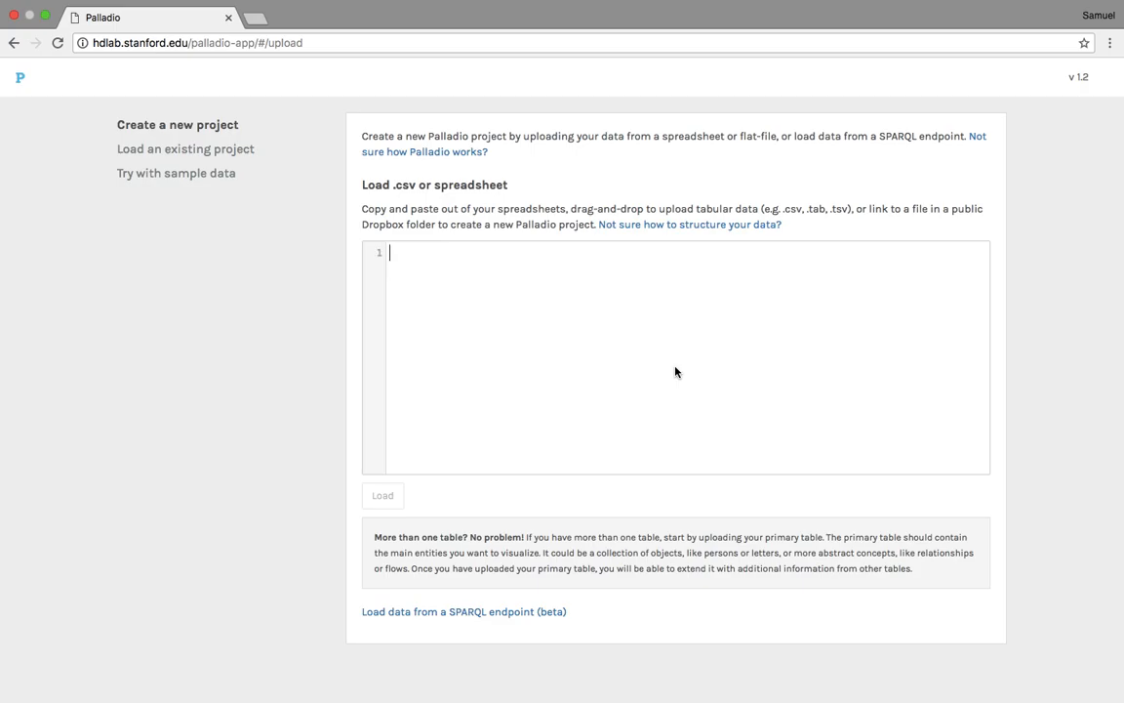
# - Switch to the Luther Data–EX workbook in Excel and copy the entire table on the Letters sheet, including its header row
pyautogui.hotkey('ctrl', 'Right')
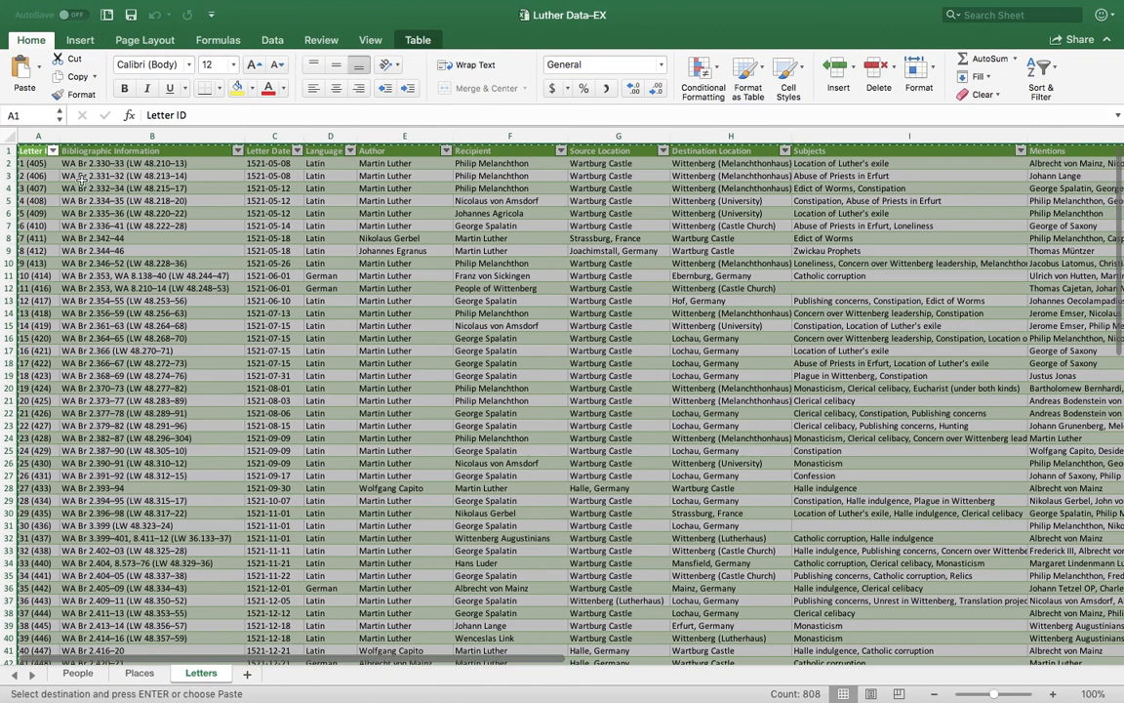
pyautogui.click(78, 178)
pyautogui.moveTo(34, 150)
pyautogui.mouseDown()
pyautogui.moveTo(35, 163)
pyautogui.moveTo(1073, 437)
pyautogui.moveTo(615, 662)
pyautogui.moveTo(693, 694)
pyautogui.mouseUp()
pyautogui.scroll(-6, 644, 498)
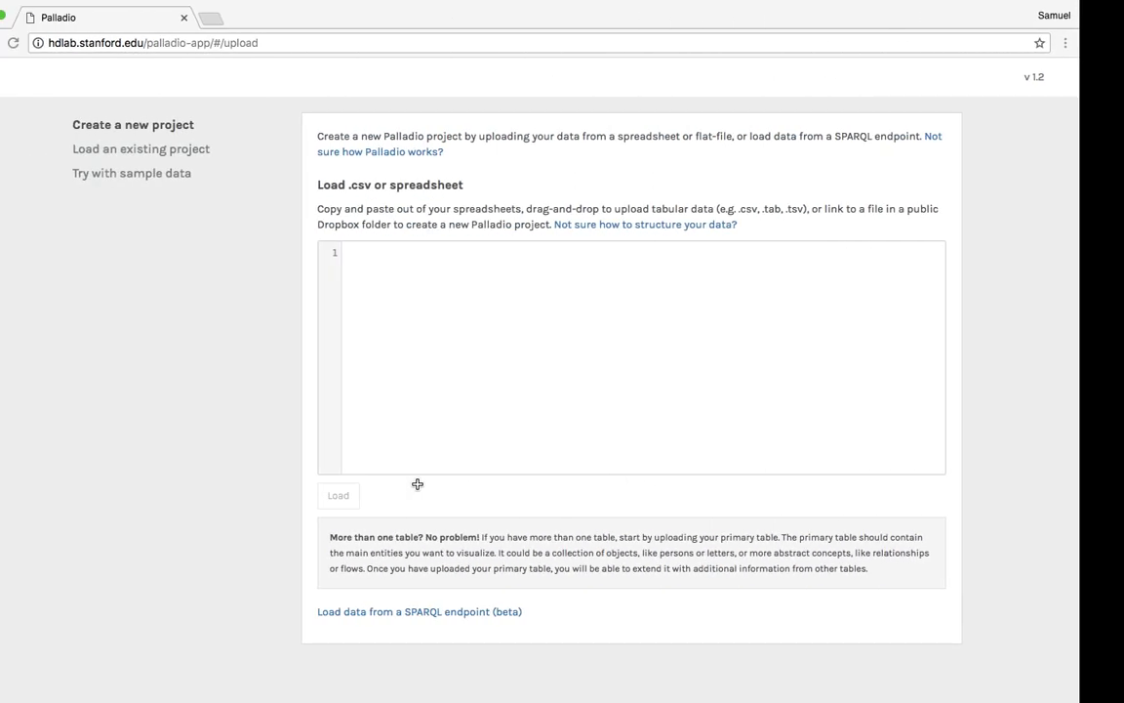
# - Paste the copied letters data into the new Palladio project and load it as the primary table
pyautogui.click(465, 312)
pyautogui.press('super+v')
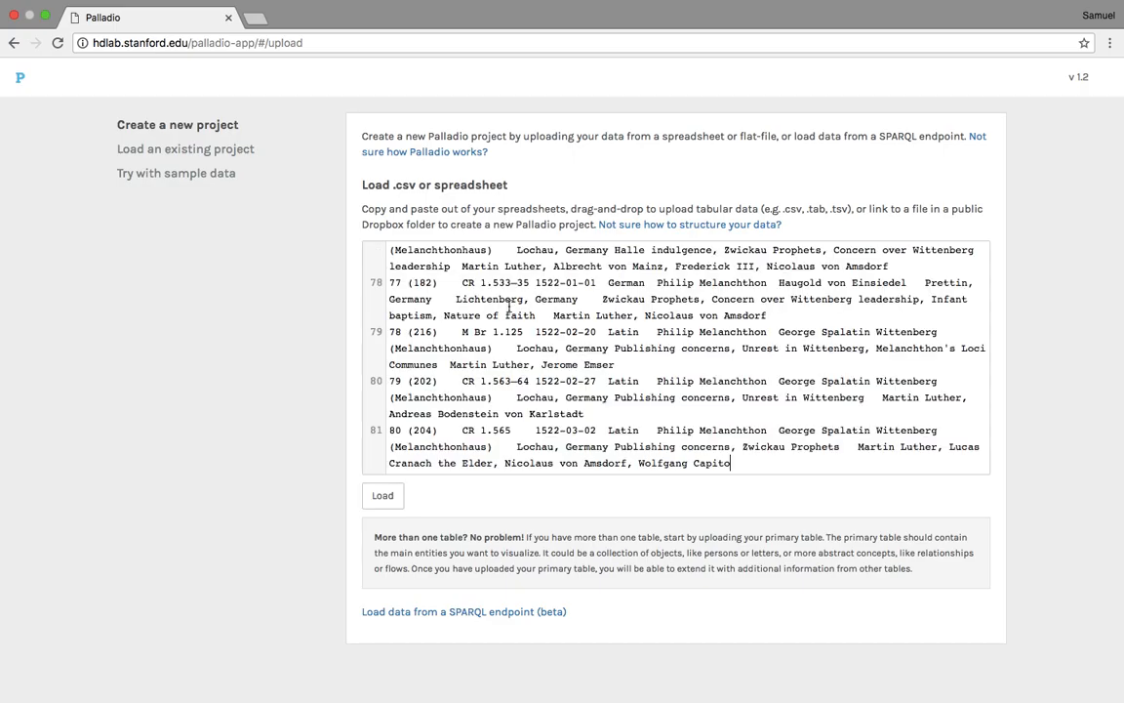
pyautogui.scroll(20, 509, 308)
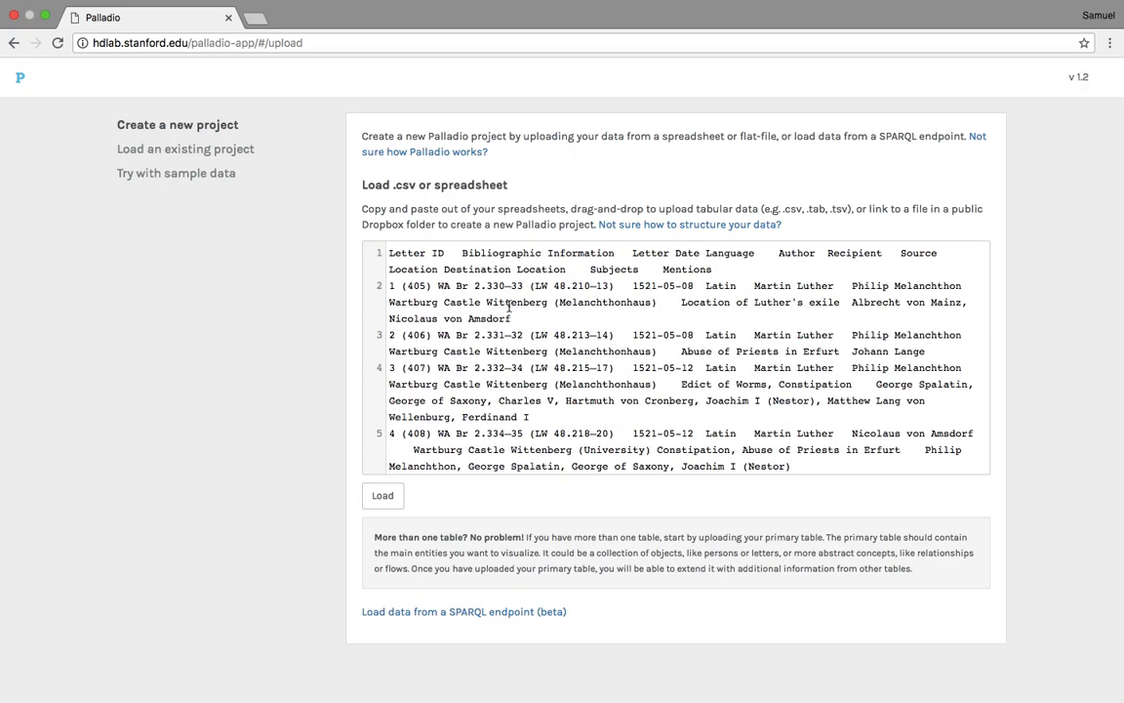
pyautogui.click(382, 495)
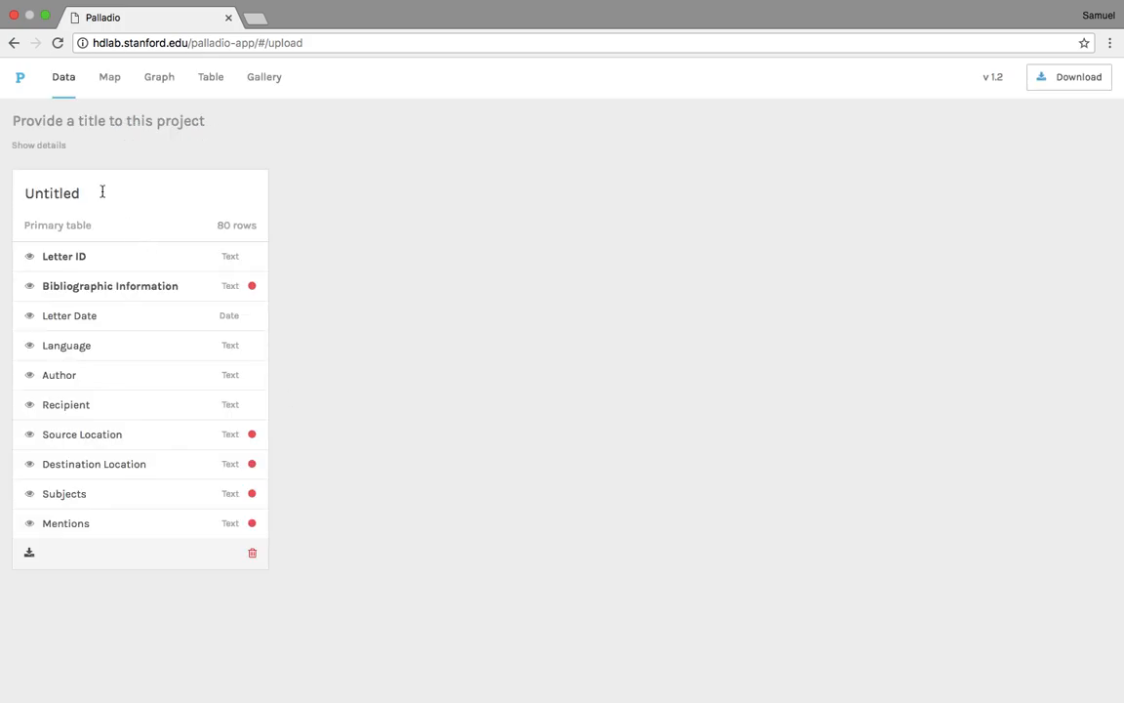
# - Rename the primary table as Letters
pyautogui.click(100, 193)
pyautogui.doubleClick(99, 193)
pyautogui.write('Letters')
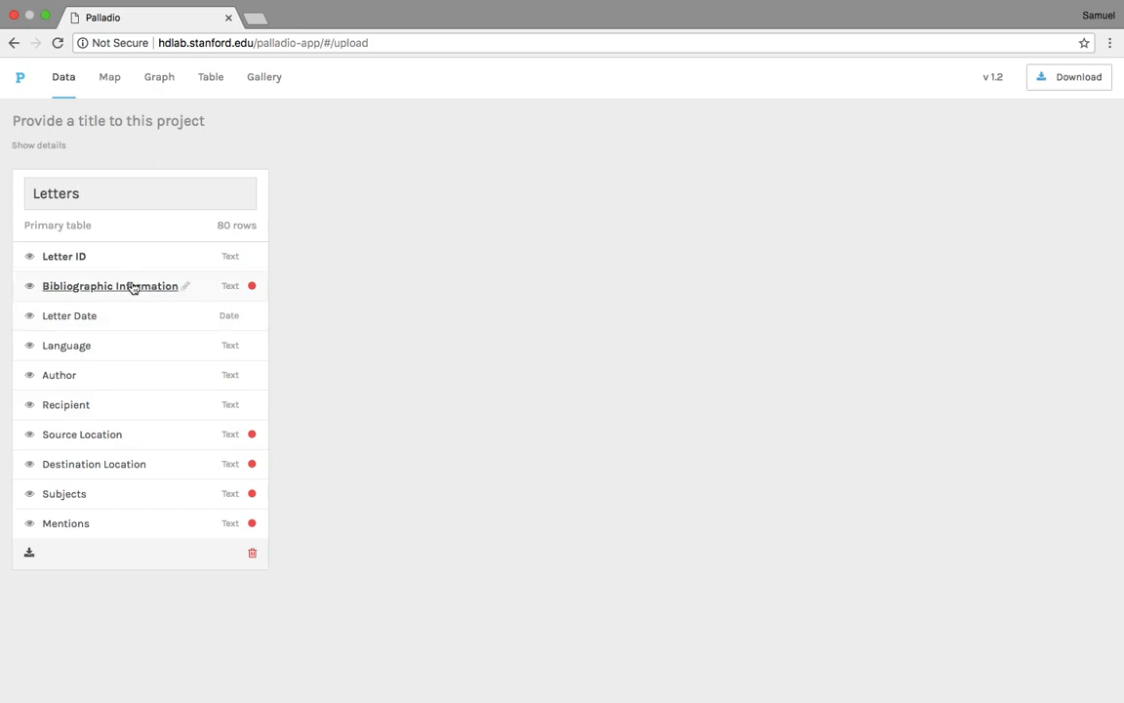
# - Review the Bibliographic Information values, verify the hyphen and comma special characters, and finish editing the dimension
pyautogui.click(246, 288)
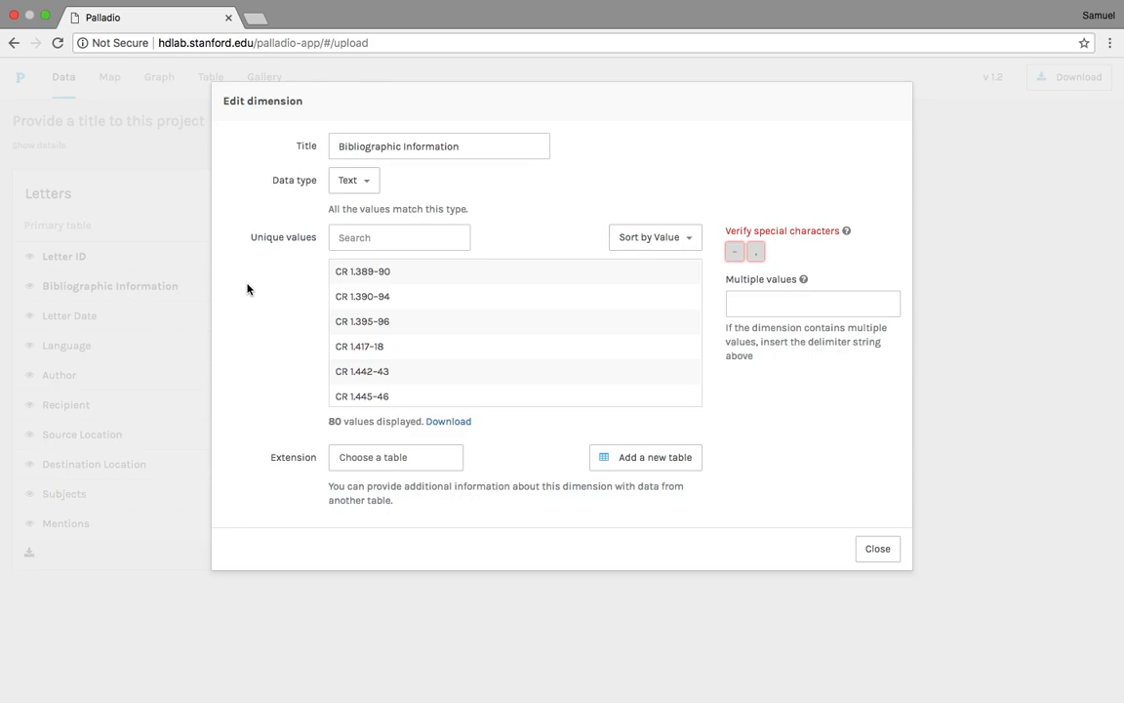
pyautogui.scroll(-2, 413, 313)
pyautogui.scroll(2, 414, 315)
pyautogui.scroll(-2, 539, 392)
pyautogui.scroll(-1, 538, 391)
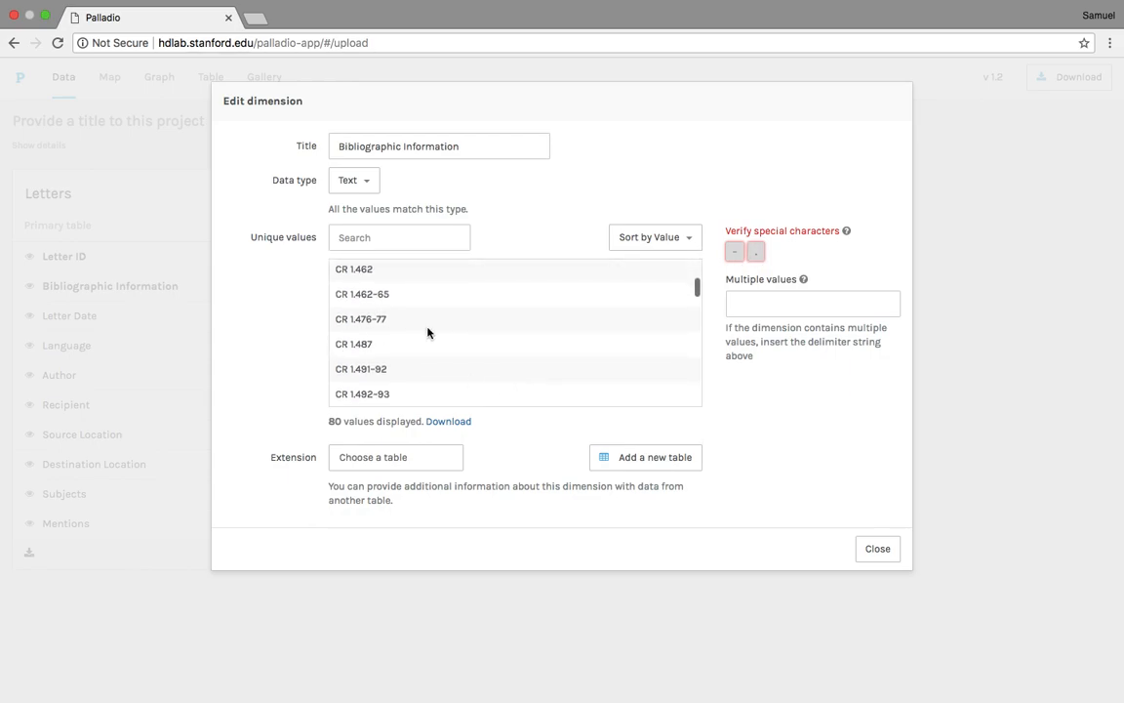
pyautogui.scroll(2, 495, 362)
pyautogui.scroll(2, 503, 365)
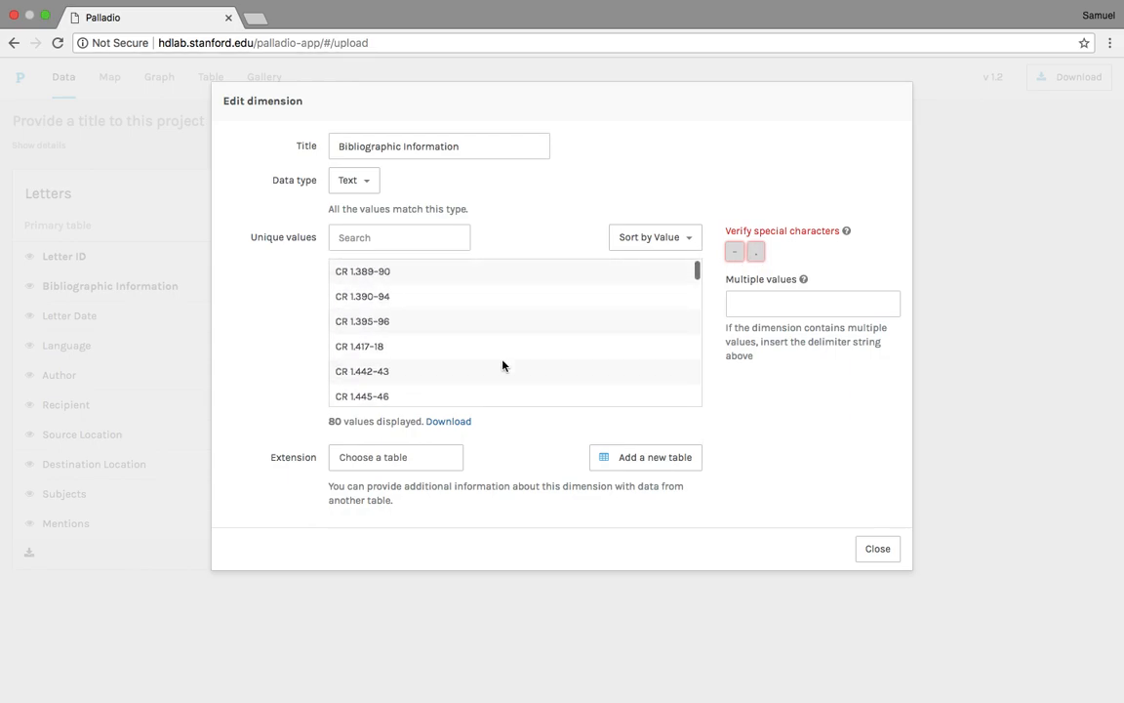
pyautogui.click(734, 253)
pyautogui.click(756, 253)
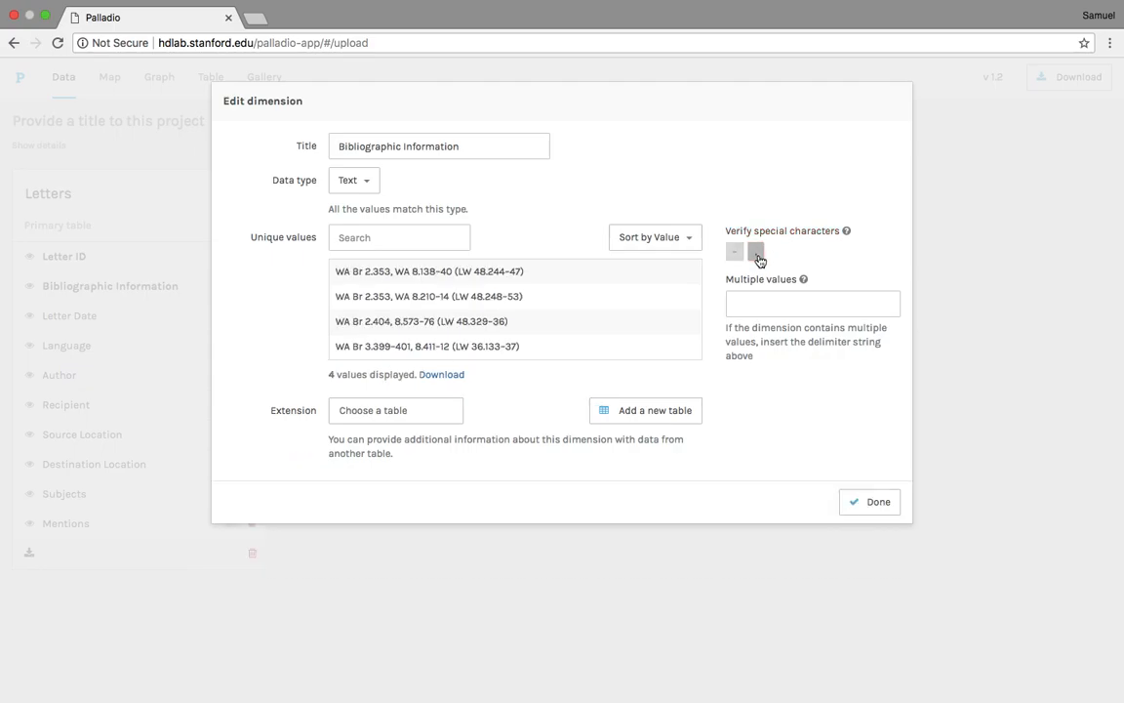
pyautogui.click(757, 252)
pyautogui.click(757, 253)
pyautogui.click(757, 253)
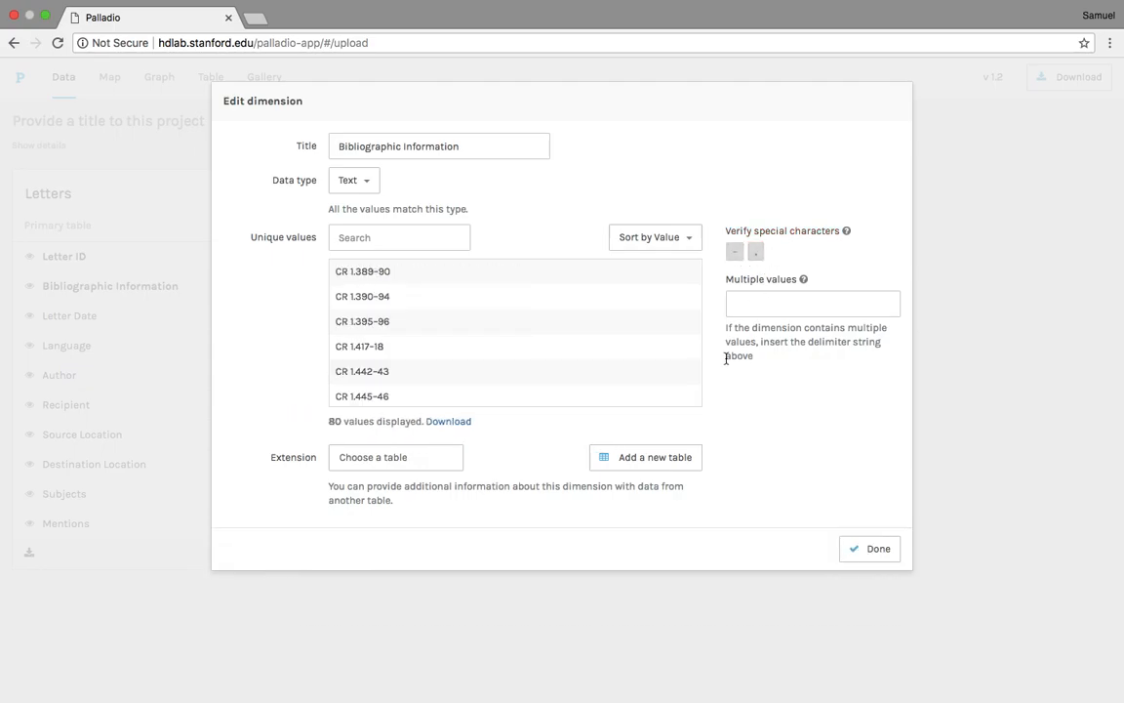
pyautogui.click(872, 551)
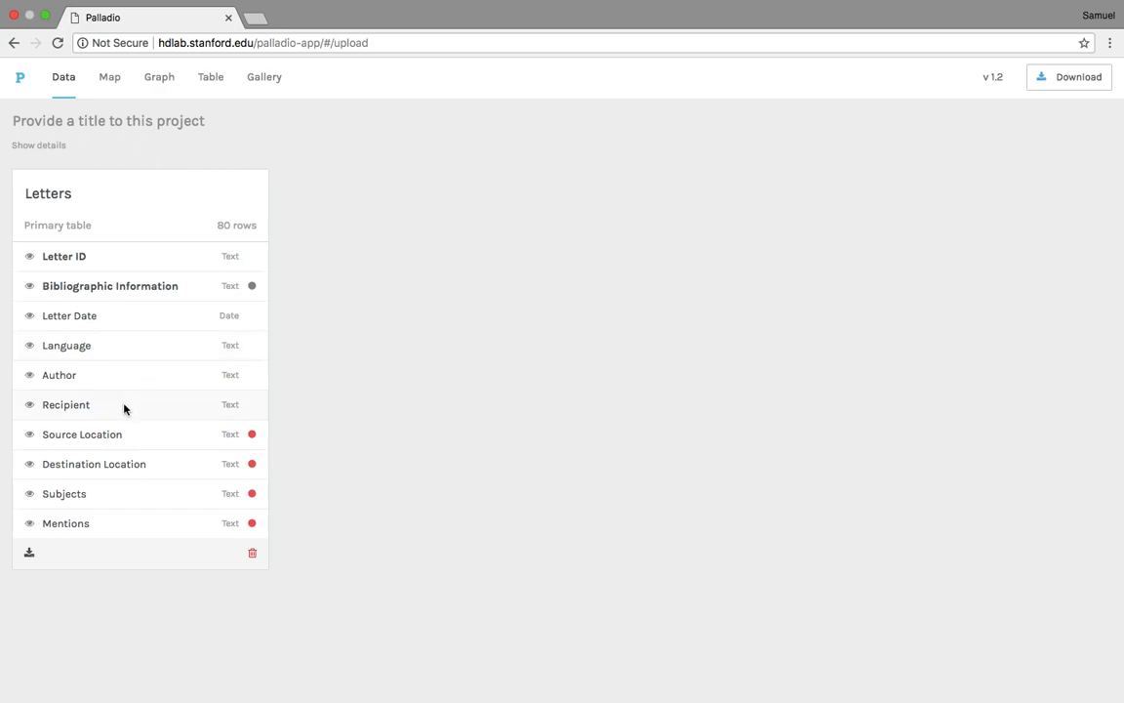
# - Verify the comma as a special character in the Source Location dimension and finish editing it
pyautogui.click(253, 437)
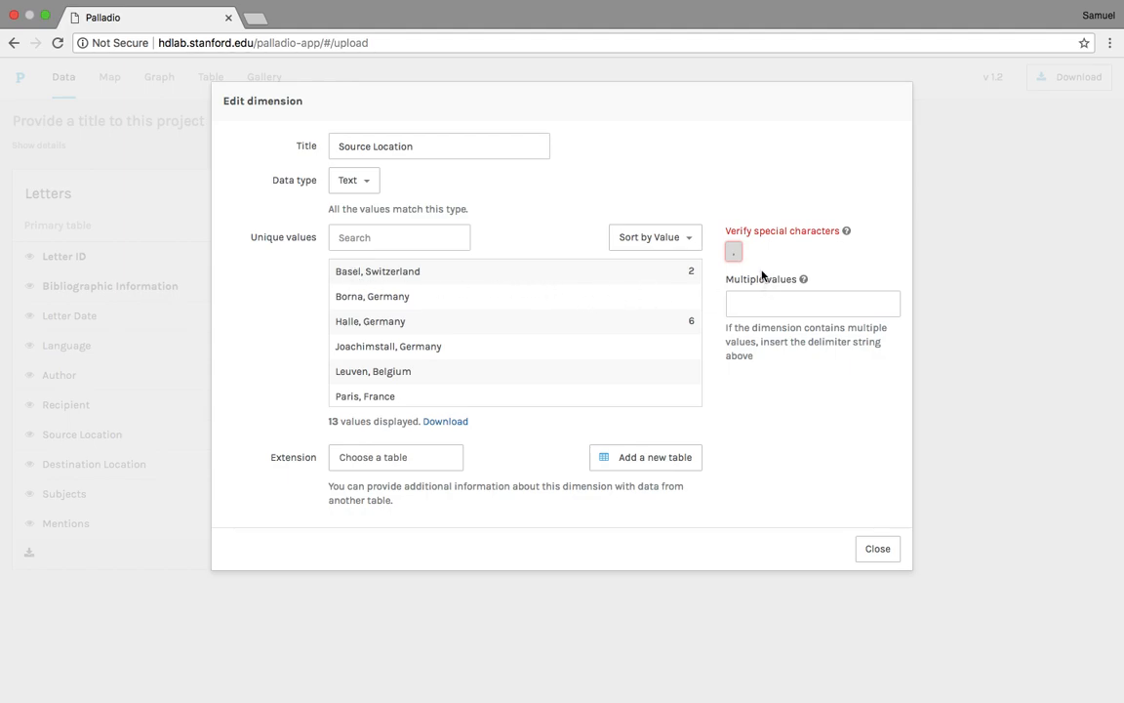
pyautogui.click(734, 256)
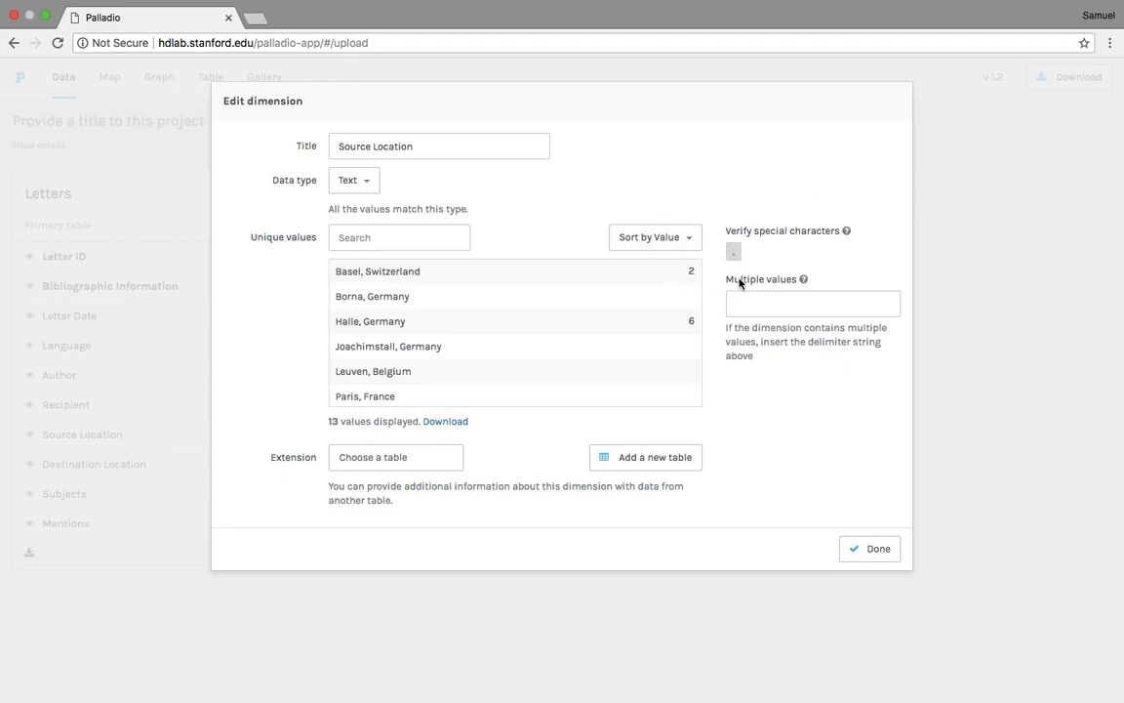
pyautogui.click(869, 552)
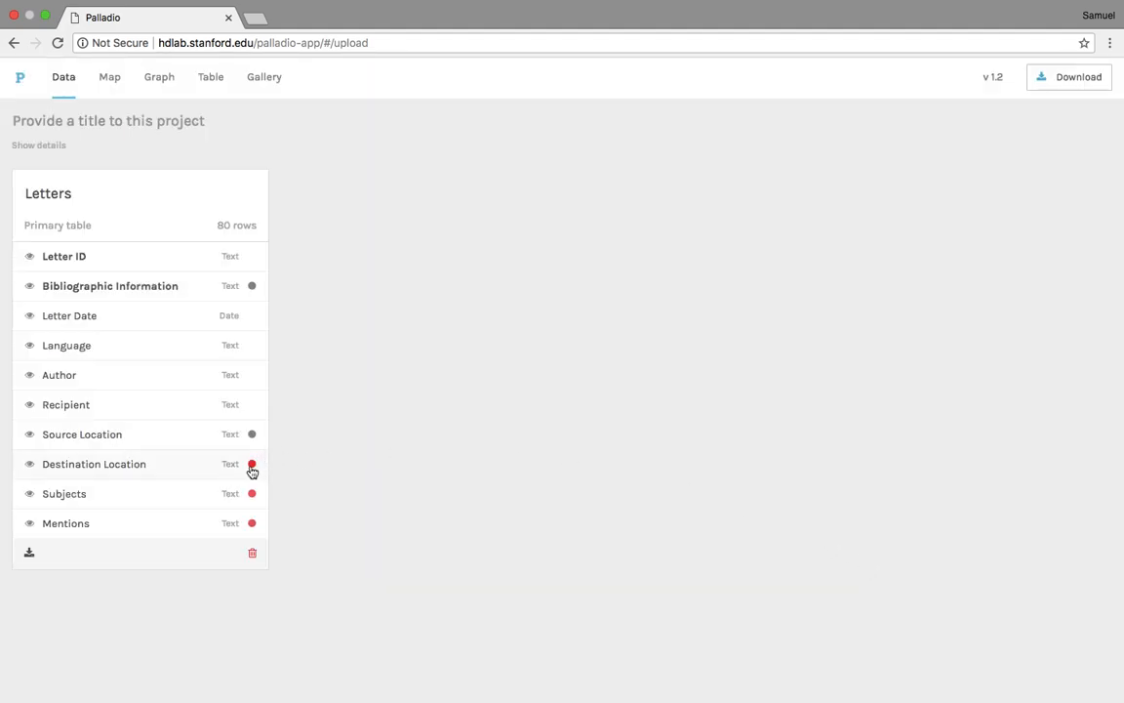
# - Verify the comma as a special character in the Destination Location dimension and finish editing it
pyautogui.click(251, 465)
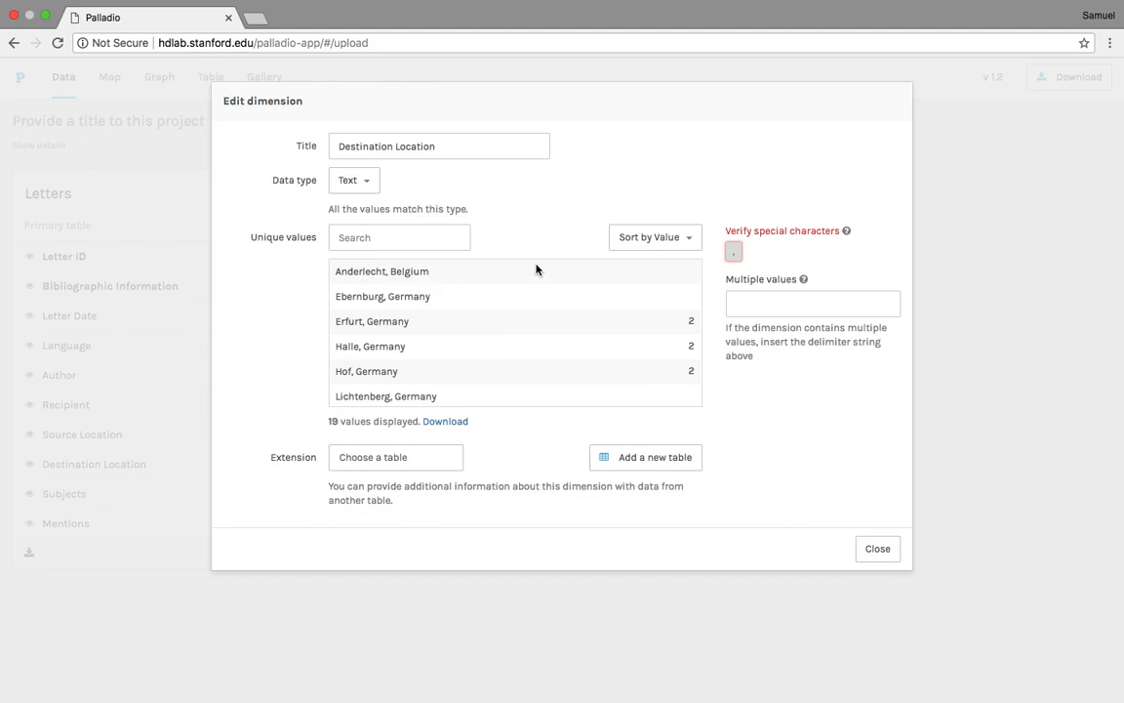
pyautogui.click(733, 256)
pyautogui.click(733, 256)
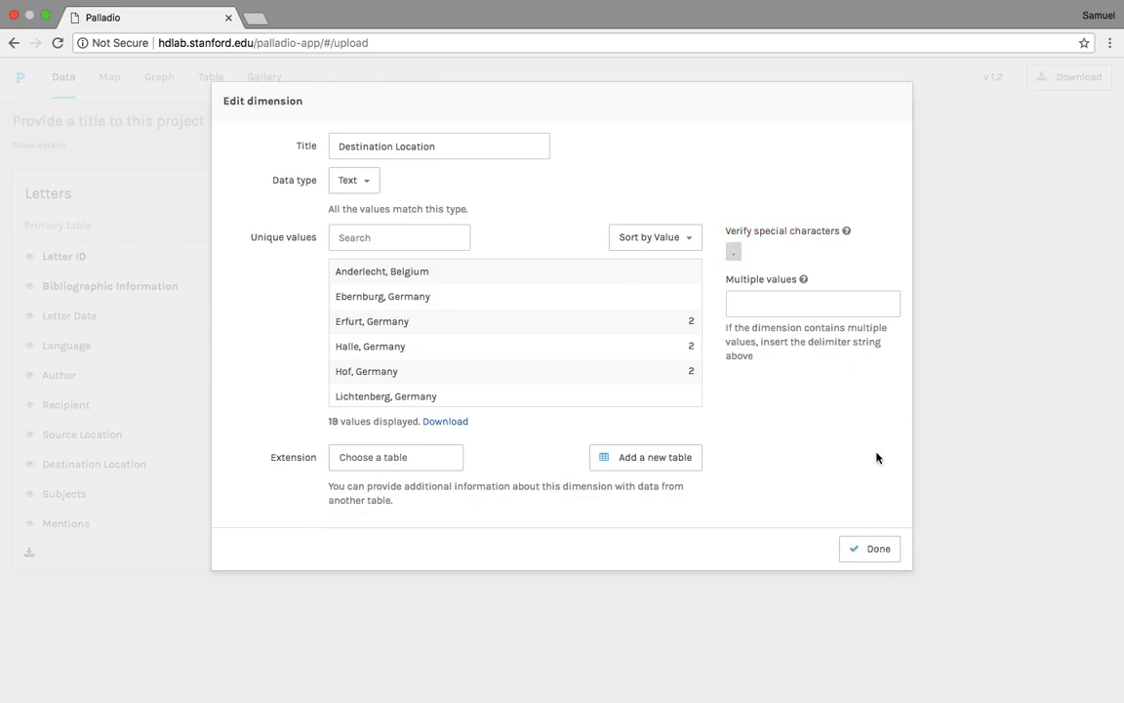
pyautogui.click(873, 550)
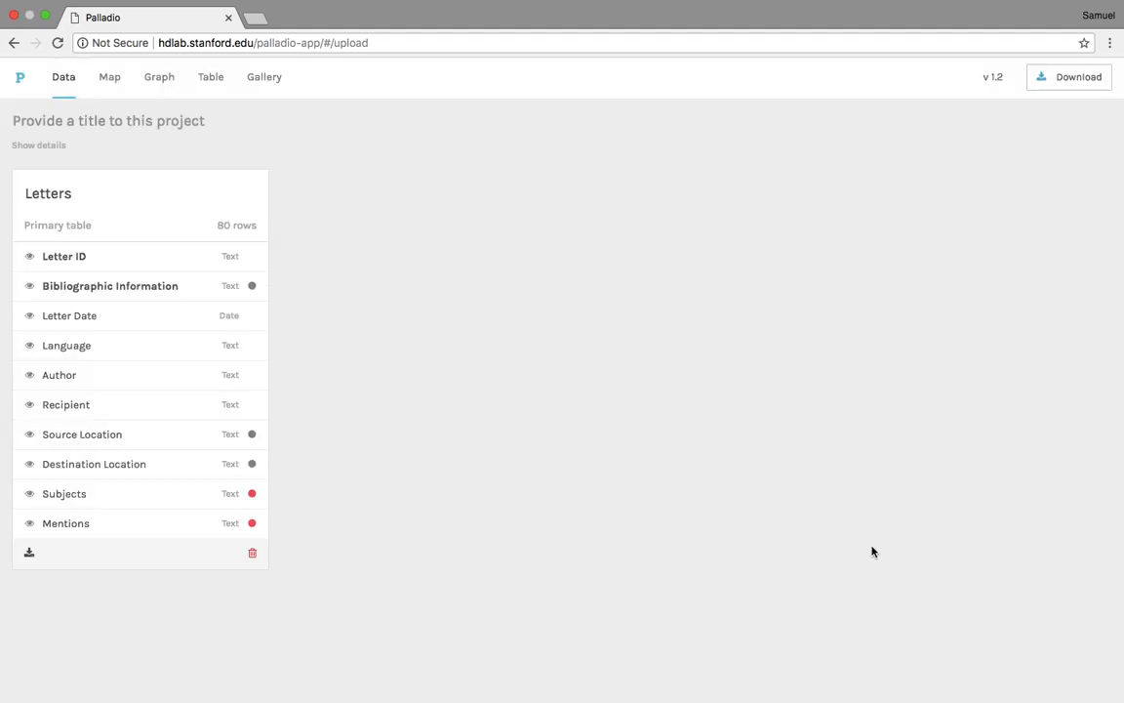
# - Set a comma as the multiple-values delimiter for the Subjects dimension and check the separated values
pyautogui.click(252, 496)
pyautogui.scroll(-1, 552, 326)
pyautogui.scroll(1, 552, 326)
pyautogui.scroll(-2, 589, 329)
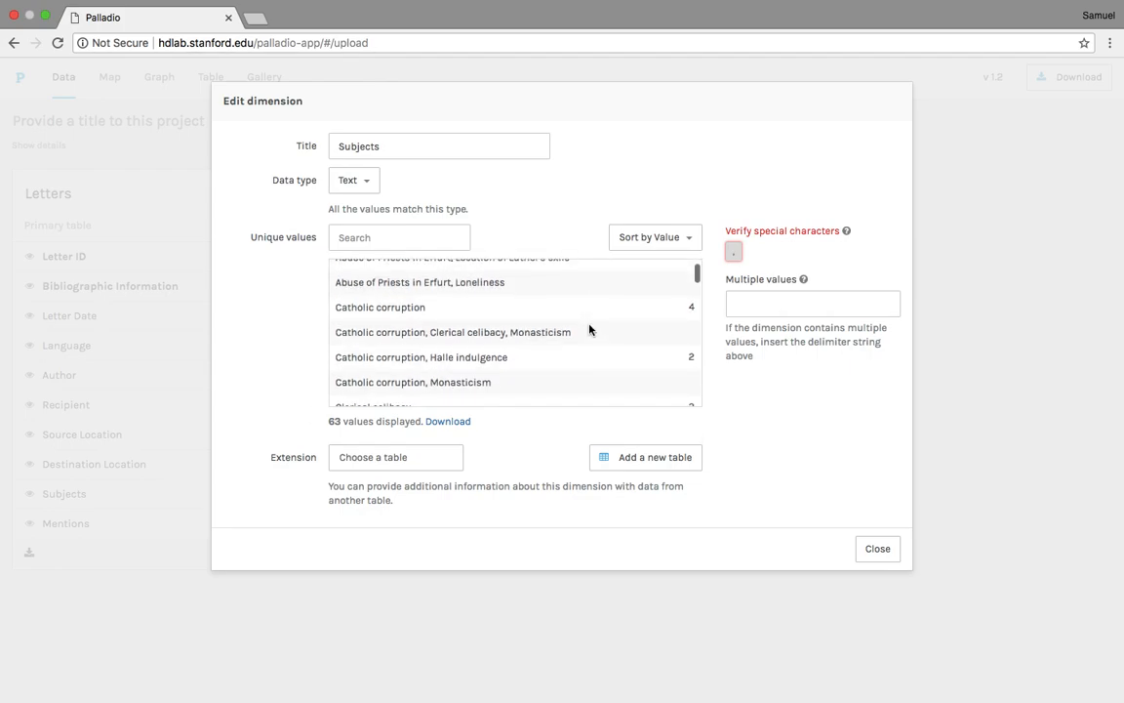
pyautogui.scroll(-5, 590, 329)
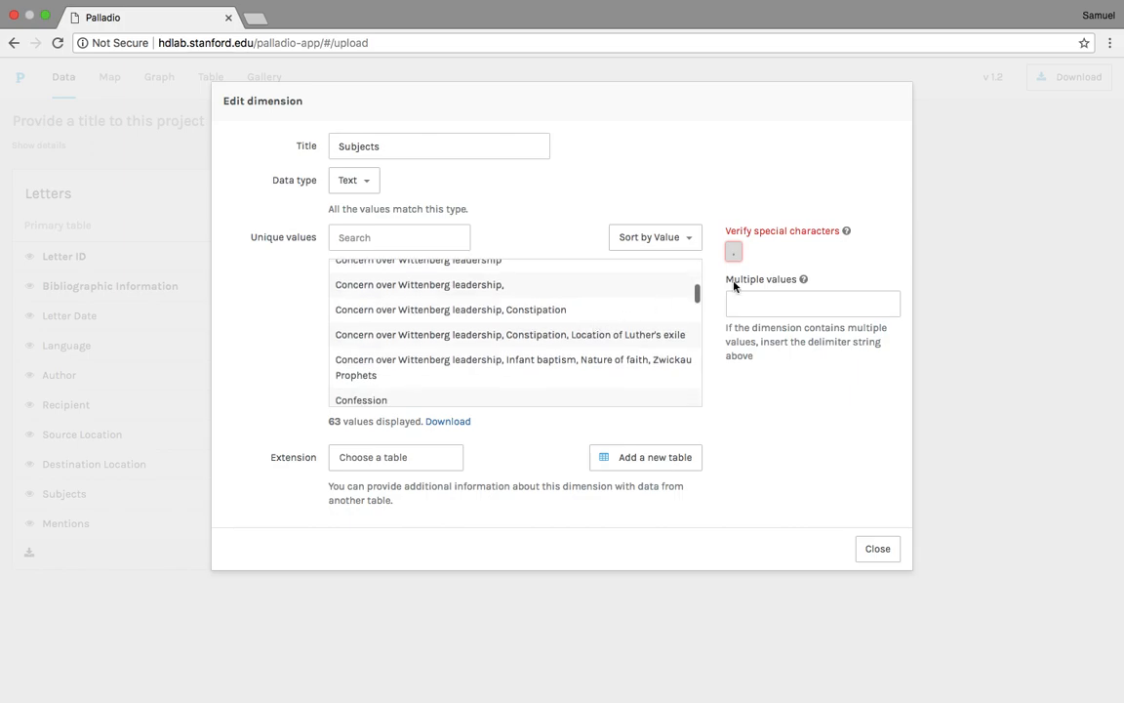
pyautogui.click(769, 298)
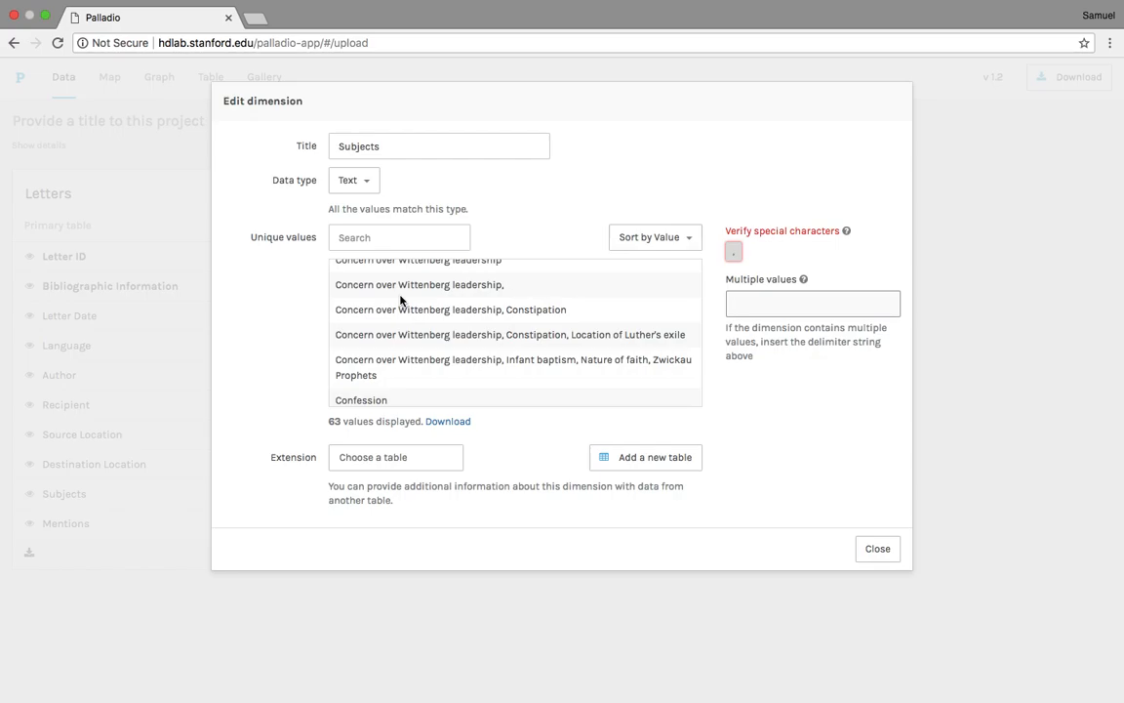
pyautogui.write(',')
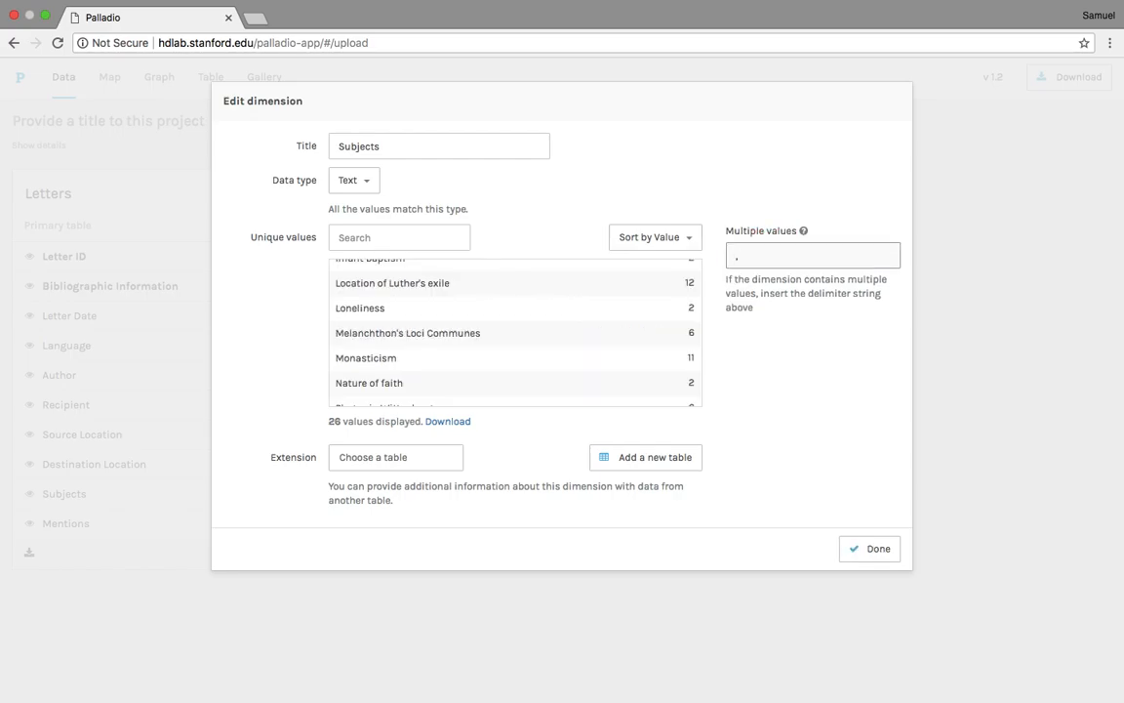
pyautogui.scroll(8, 489, 295)
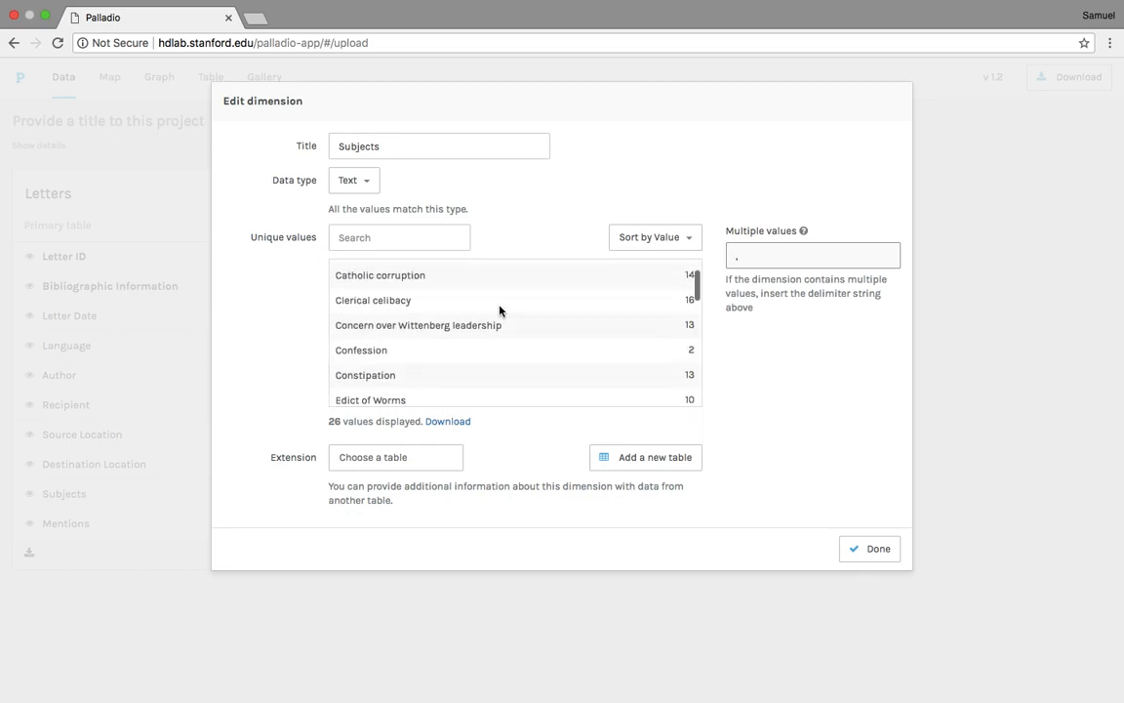
pyautogui.click(872, 548)
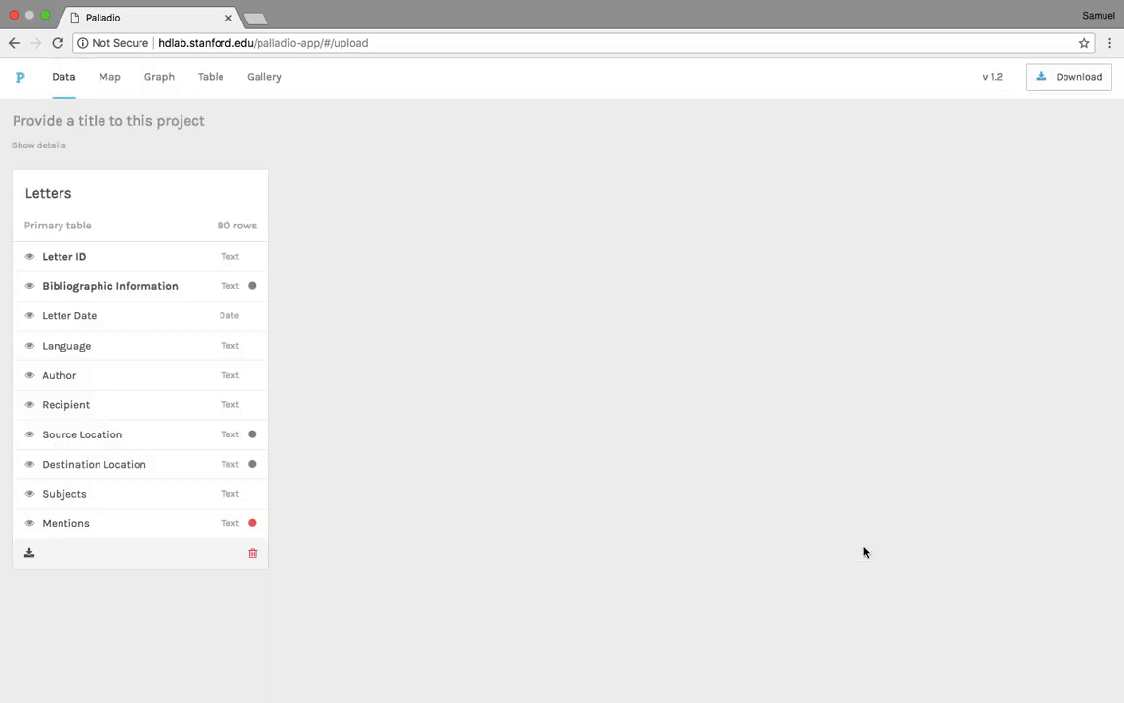
# - Set a comma as the multiple-values delimiter for the Mentions dimension and check the separated values
pyautogui.click(251, 525)
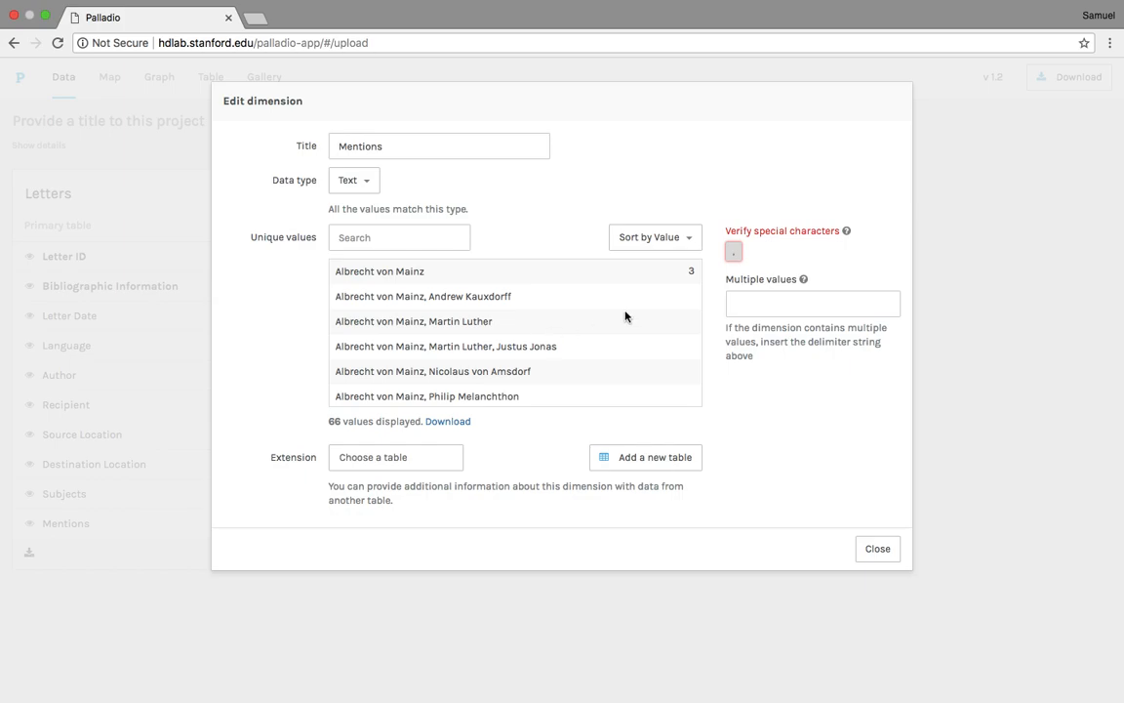
pyautogui.click(752, 296)
pyautogui.write(',')
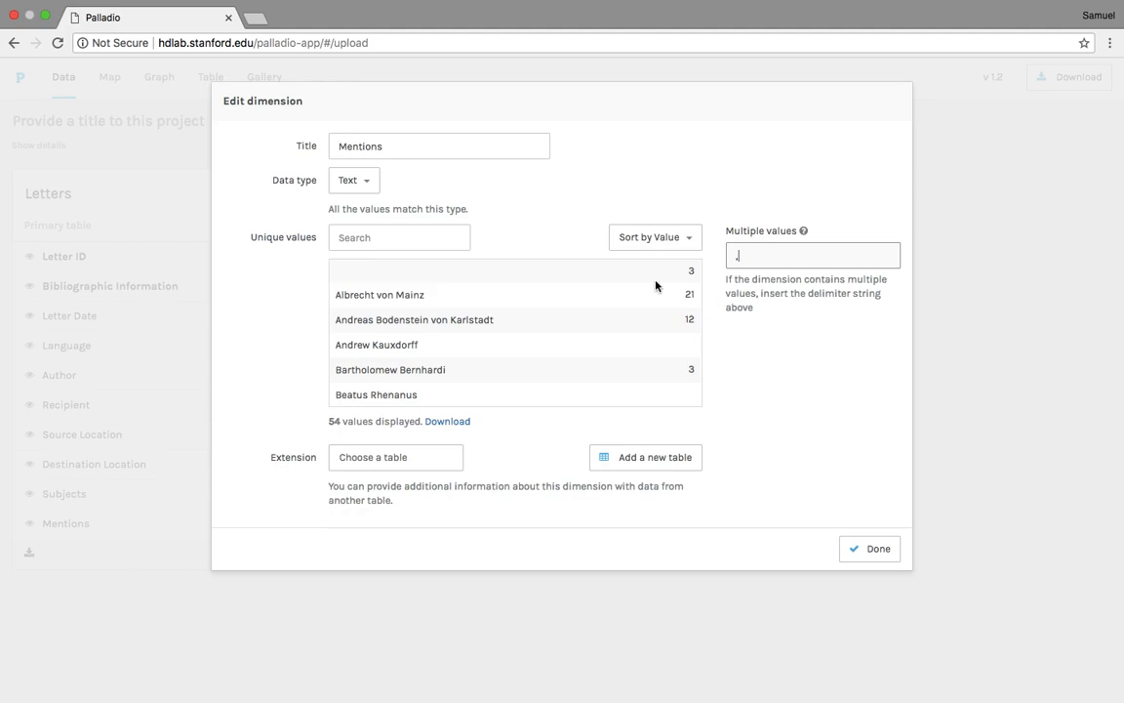
pyautogui.scroll(-5, 550, 331)
pyautogui.scroll(3, 549, 336)
pyautogui.scroll(2, 548, 339)
pyautogui.click(859, 549)
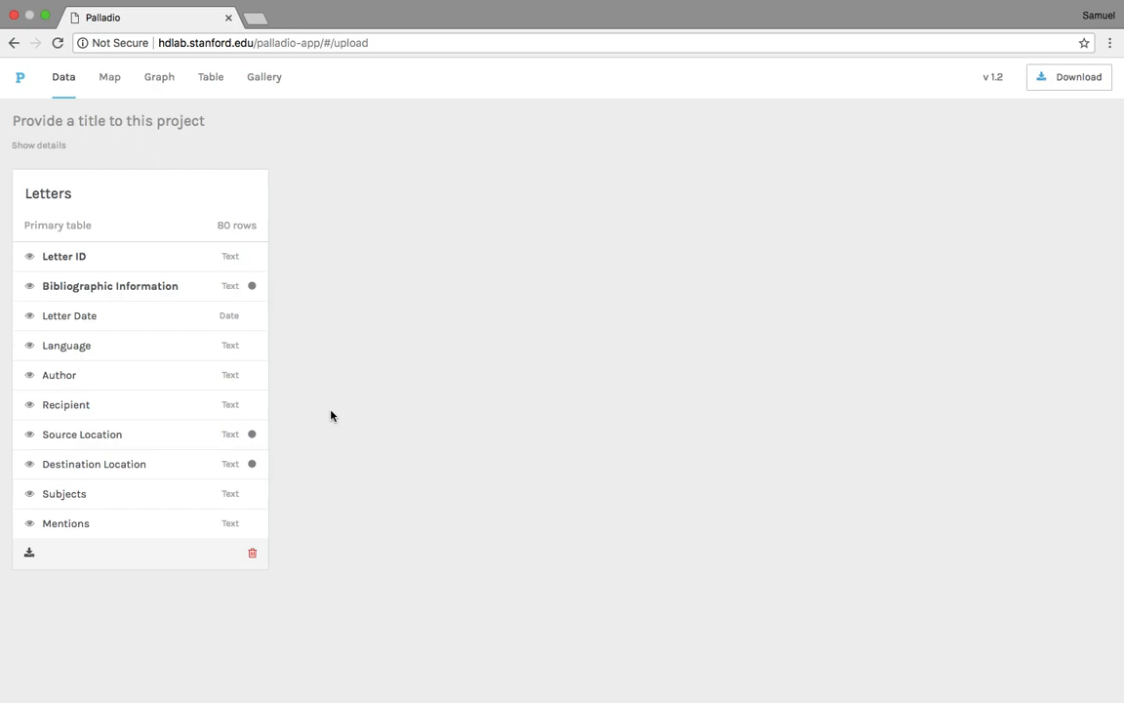
# - Start adding a new extension table to the Author dimension and copy the entire People sheet table from the Excel workbook
pyautogui.click(59, 380)
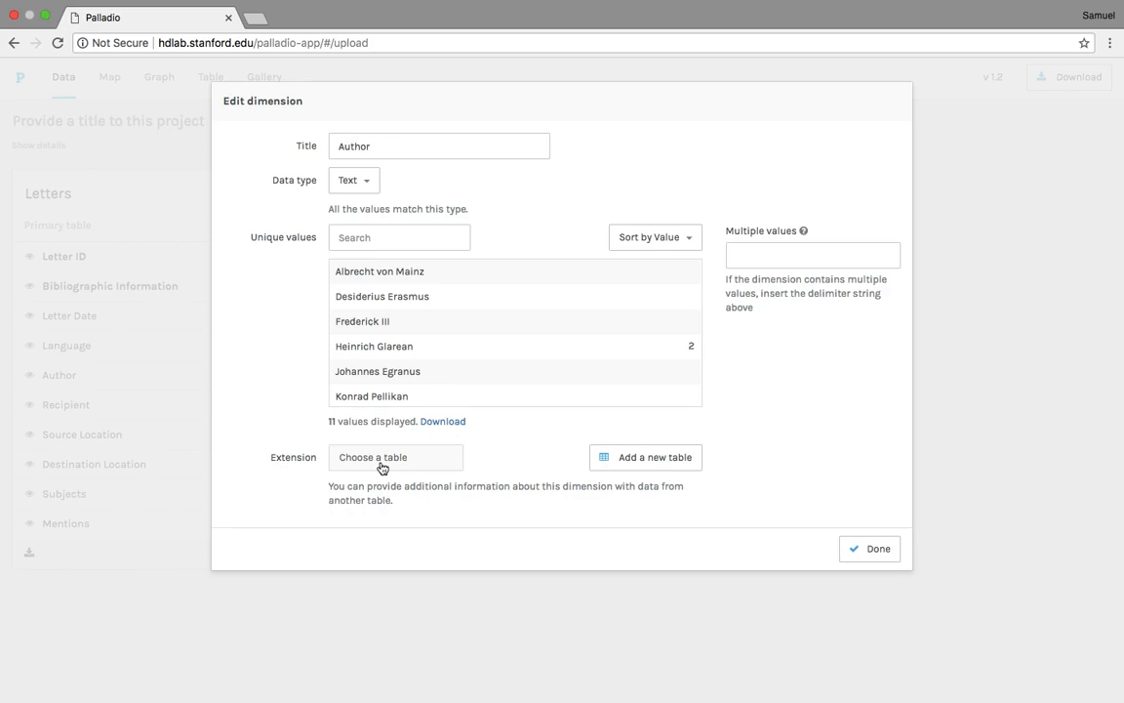
pyautogui.click(615, 459)
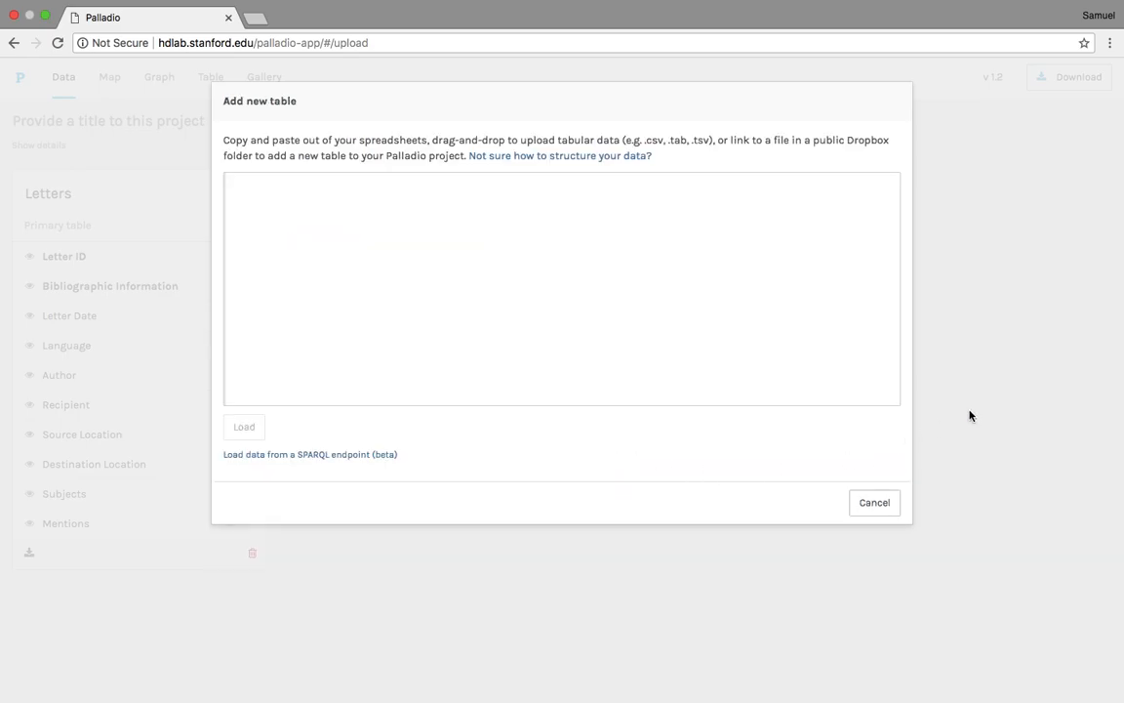
pyautogui.hotkey('ctrl', 'Right')
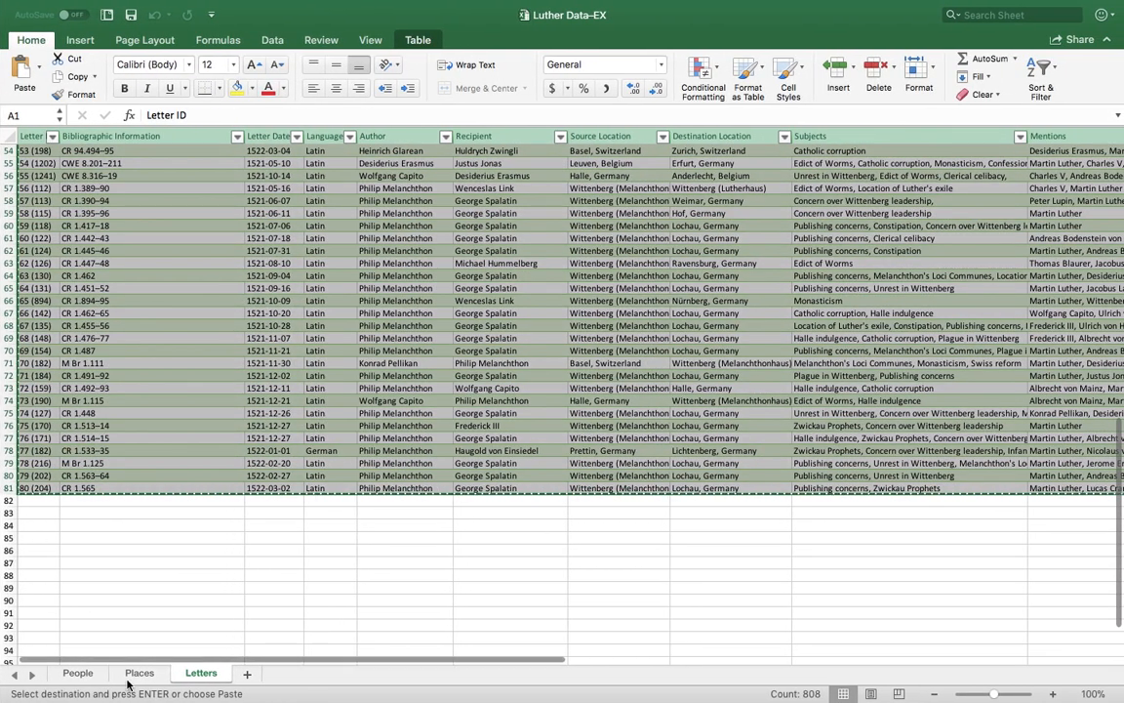
pyautogui.click(83, 674)
pyautogui.scroll(2, 130, 583)
pyautogui.click(61, 153)
pyautogui.moveTo(59, 151); pyautogui.dragTo(786, 240)
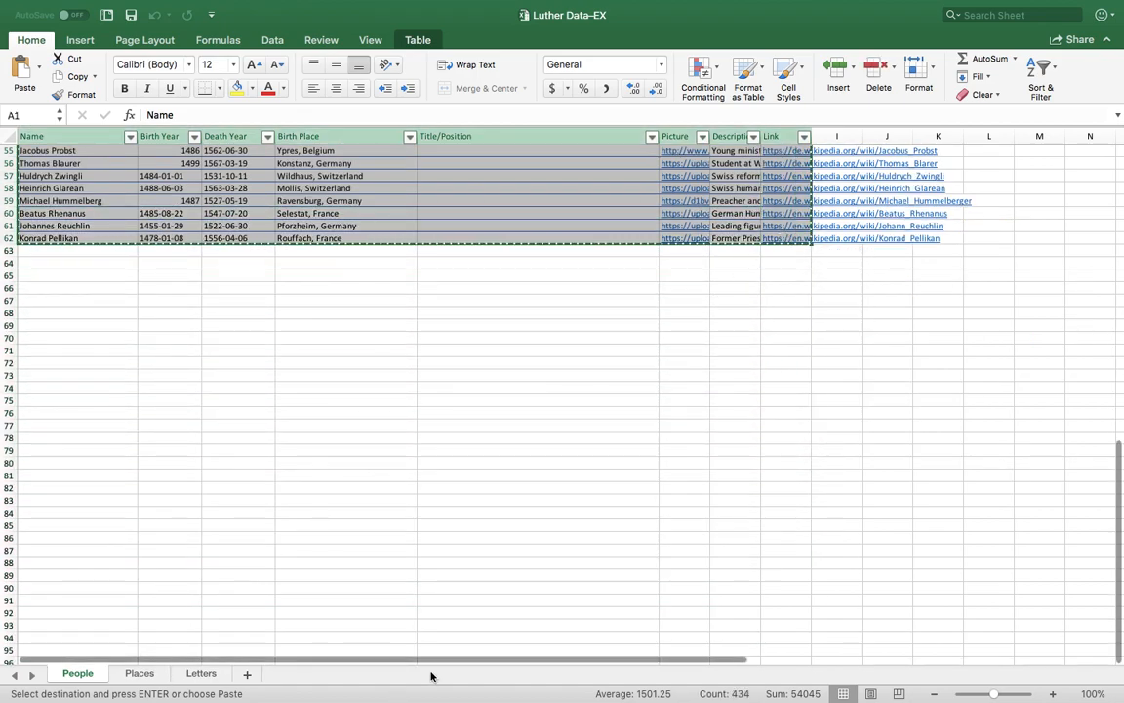
# - Paste the people data into Palladio, load it as the Author dimension's extension table, and finish editing the dimension
pyautogui.hotkey('ctrl', 'Left')
pyautogui.click(449, 257)
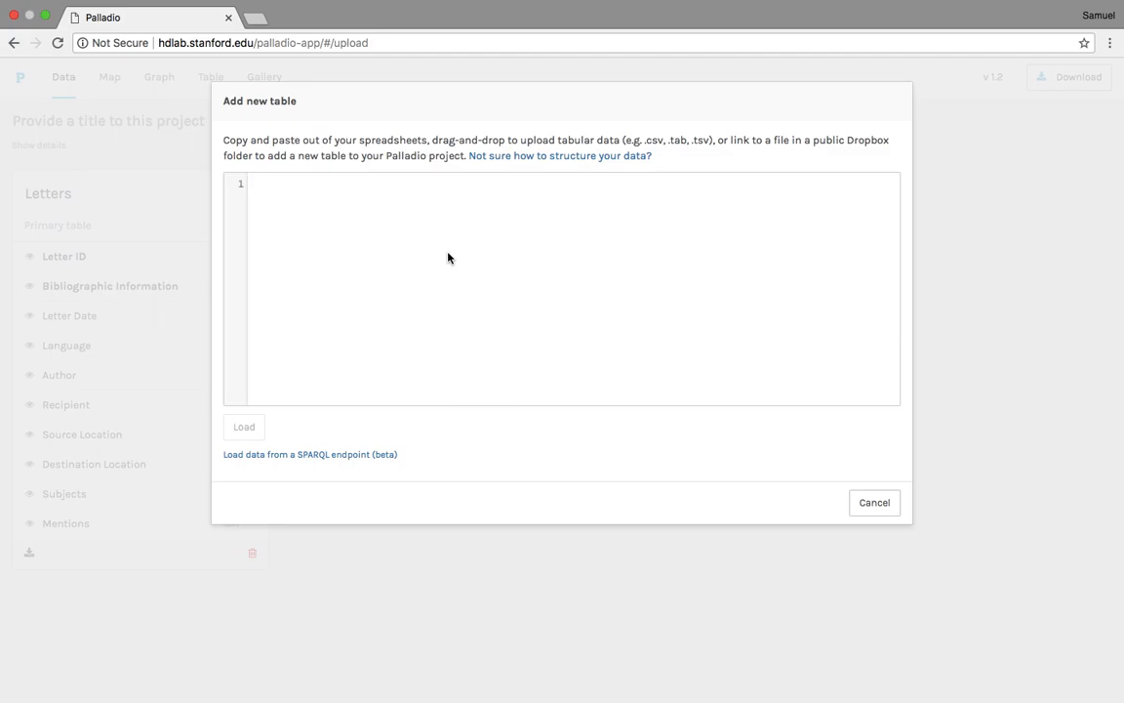
pyautogui.press('super+v')
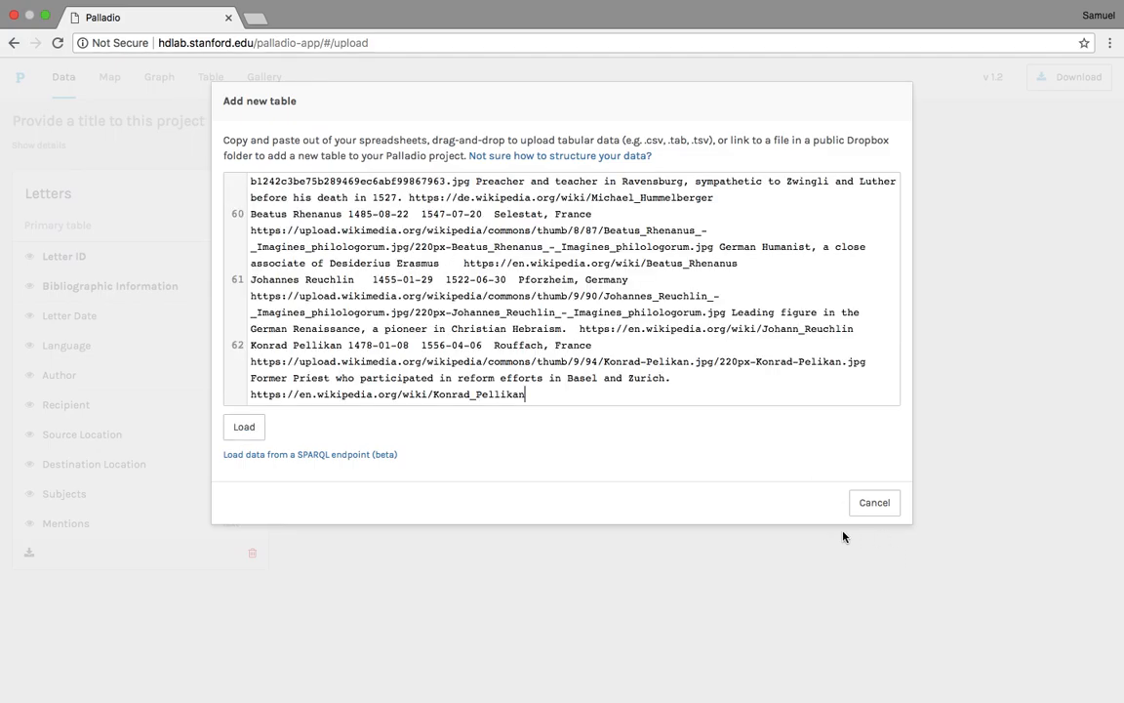
pyautogui.click(243, 426)
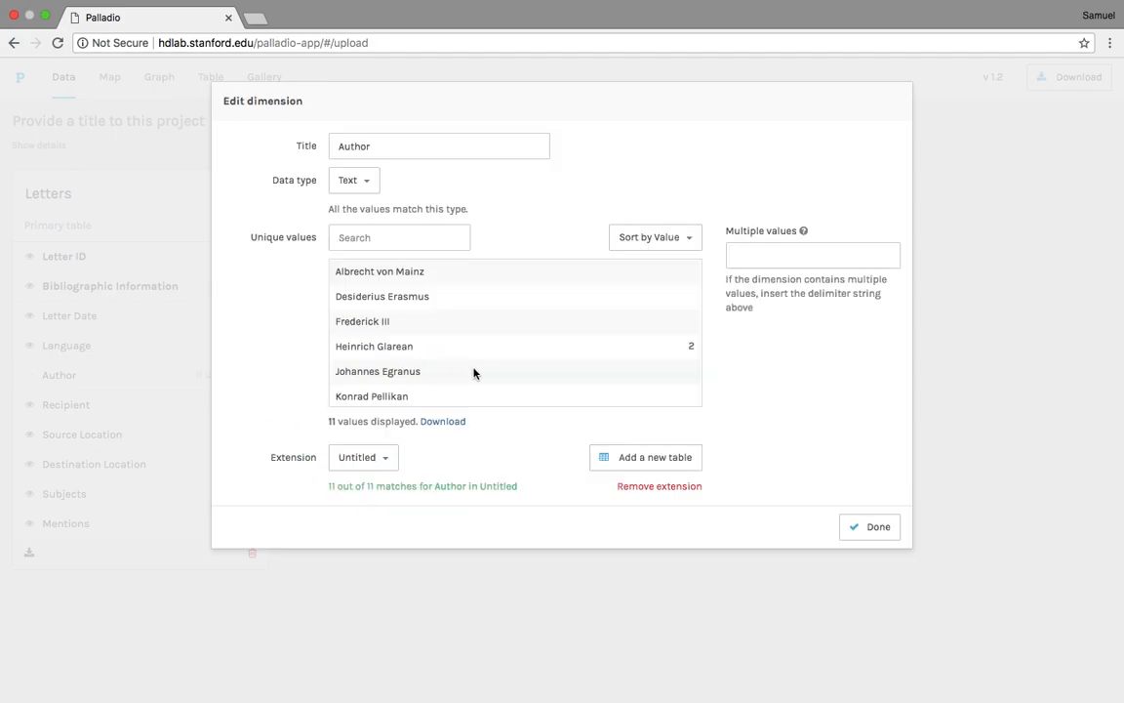
pyautogui.click(877, 527)
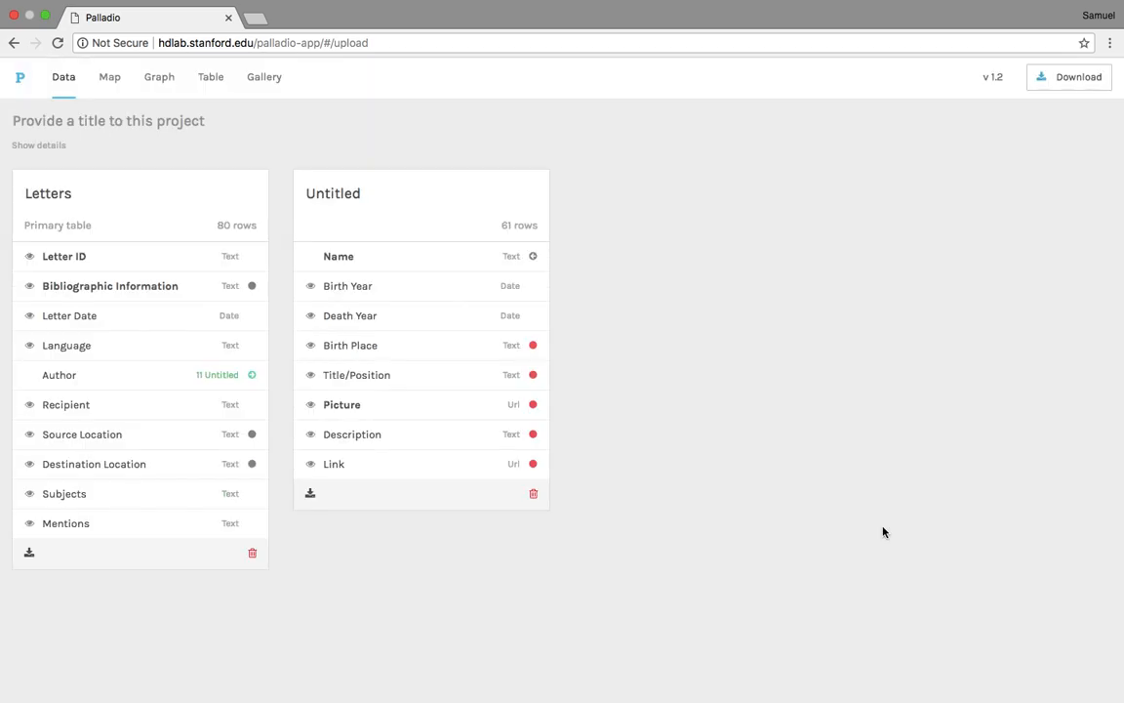
# - Rename the untitled people table as Persons
pyautogui.click(364, 201)
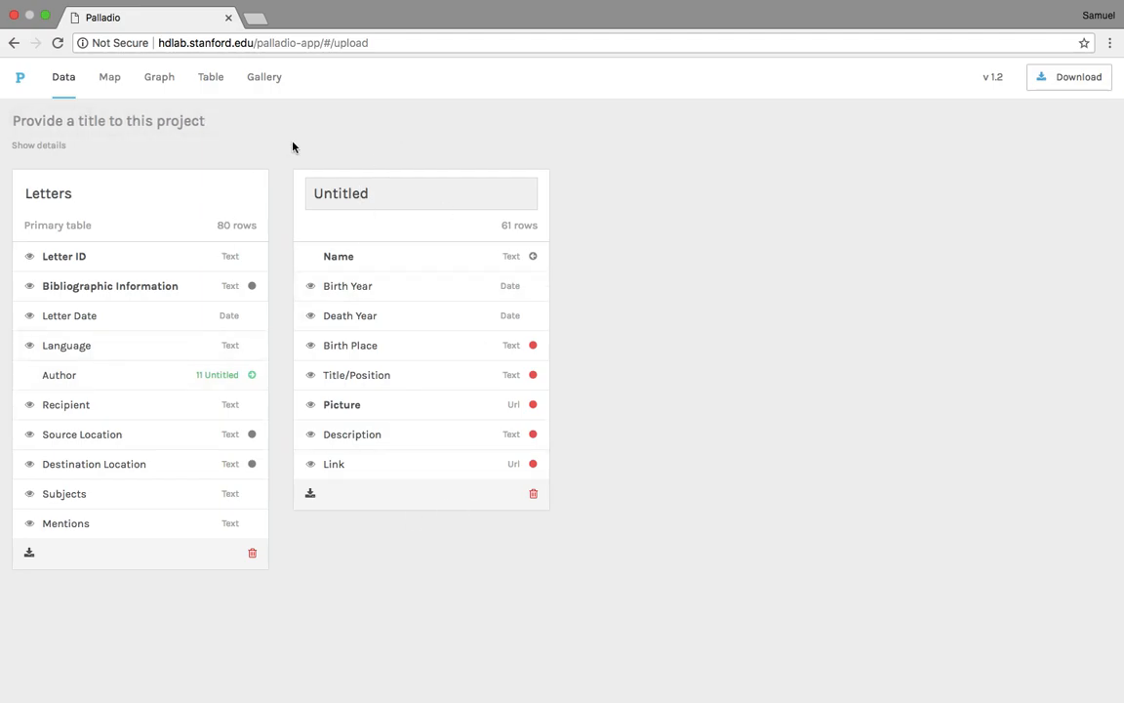
pyautogui.doubleClick(362, 188)
pyautogui.write('Persons')
# - Verify the comma special character in the Birth Place dimension of the Persons table and close its settings
pyautogui.click(533, 349)
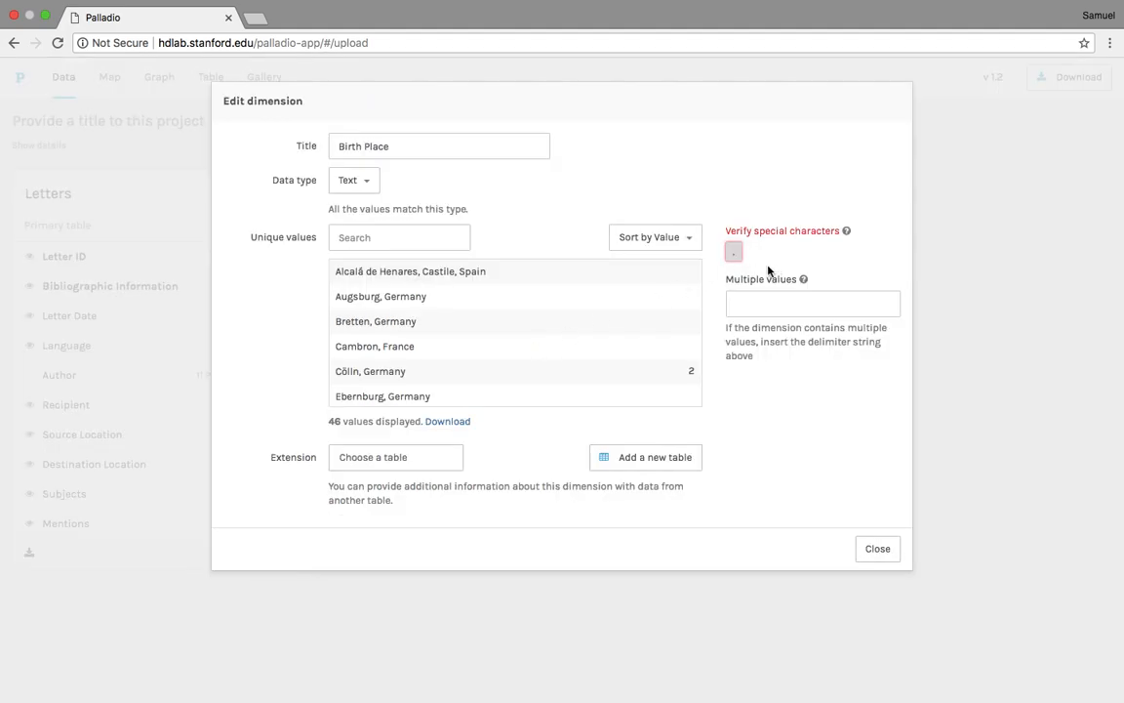
pyautogui.click(731, 256)
pyautogui.click(857, 547)
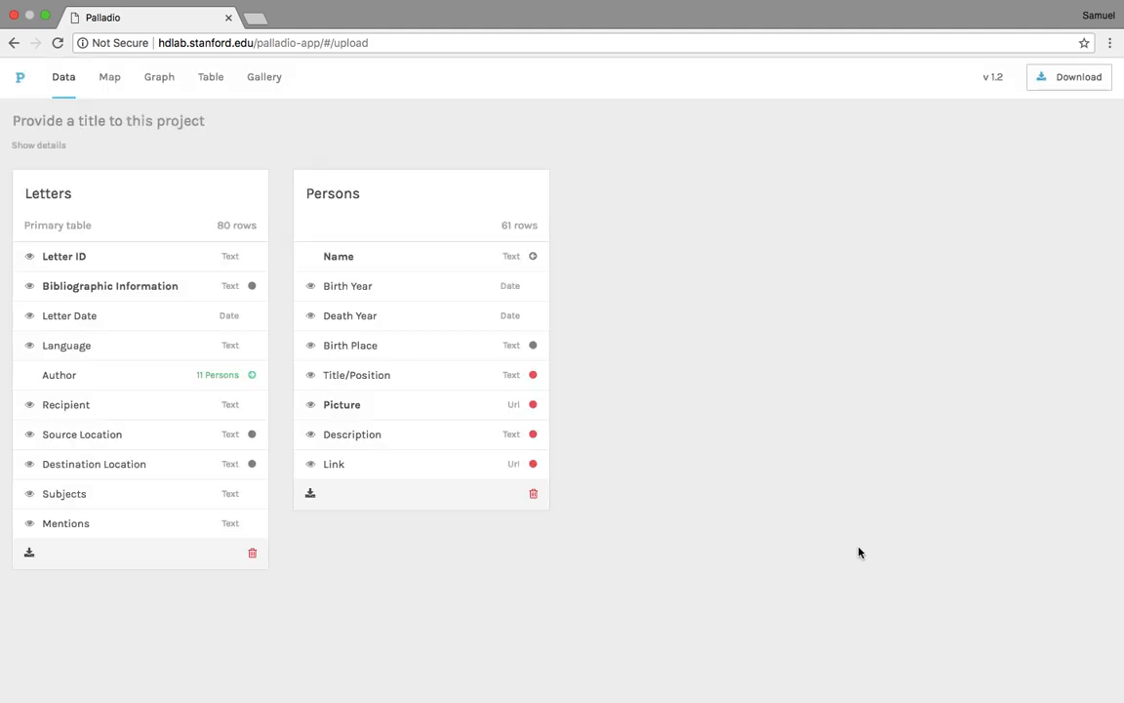
# - Review the Title/Position values, verify the comma special character, and finish editing the dimension
pyautogui.click(532, 377)
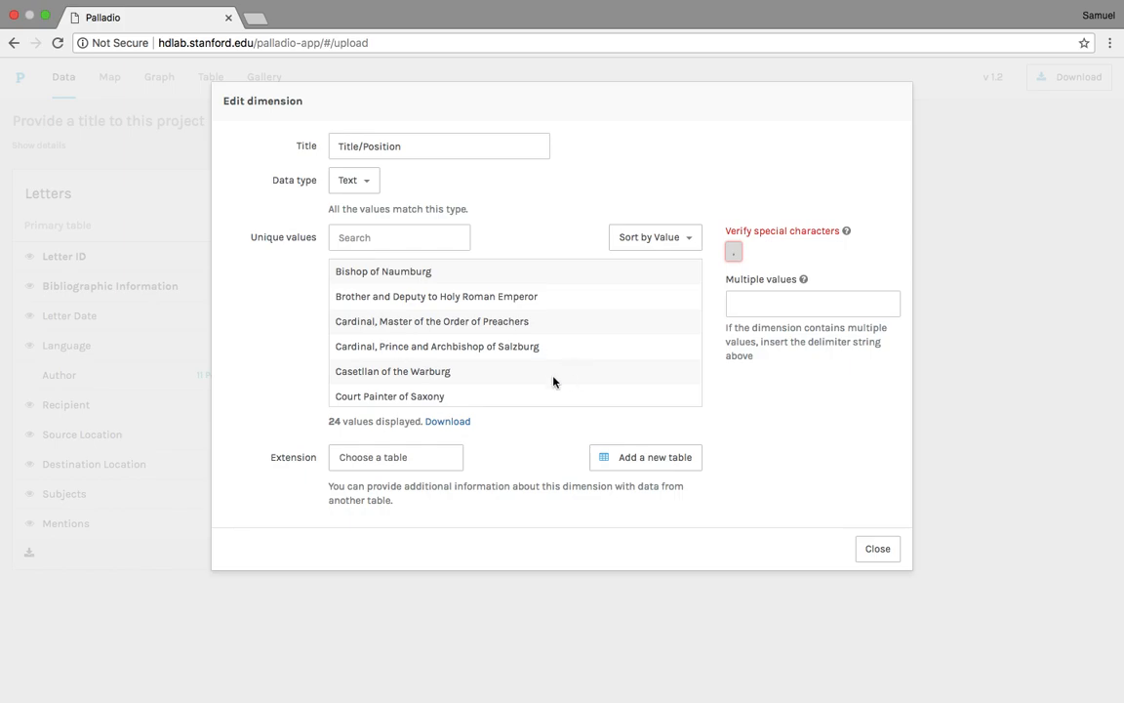
pyautogui.scroll(-1, 611, 371)
pyautogui.scroll(1, 660, 308)
pyautogui.click(733, 255)
pyautogui.click(733, 256)
pyautogui.click(863, 548)
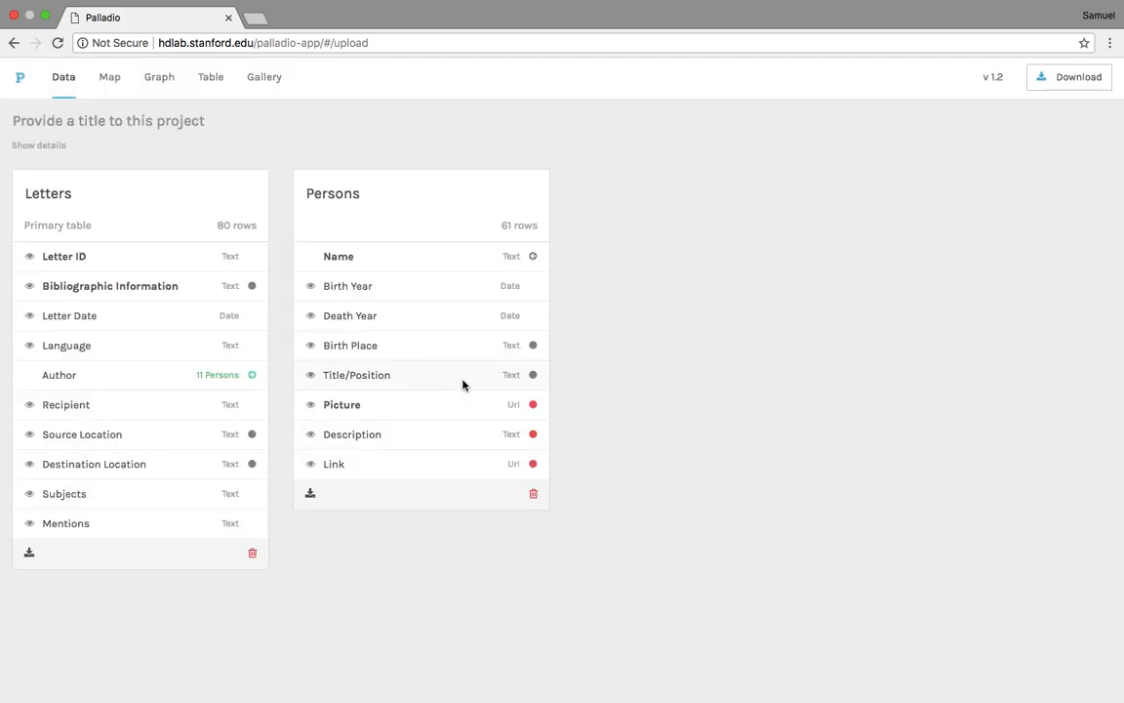
# - Review the URL values of the Picture dimension in the Persons table and confirm them
pyautogui.click(528, 413)
pyautogui.scroll(-15, 630, 326)
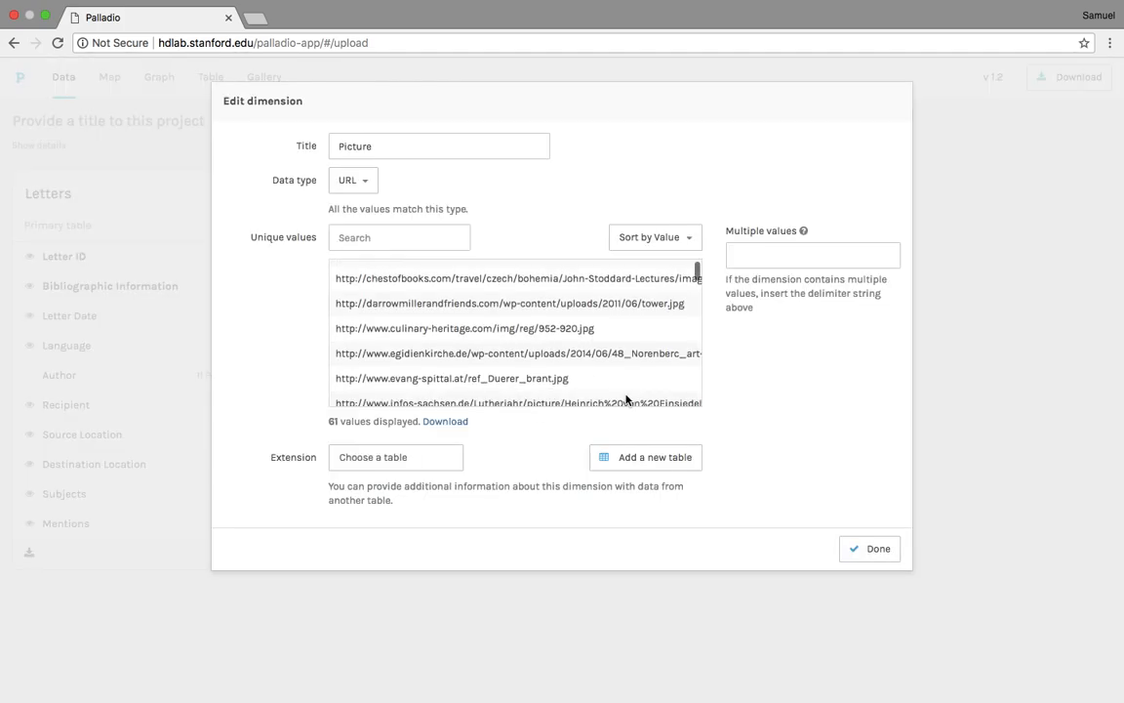
pyautogui.click(869, 550)
# - Review the Description values, verify the comma and semicolon special characters, and finish editing the dimension
pyautogui.click(533, 433)
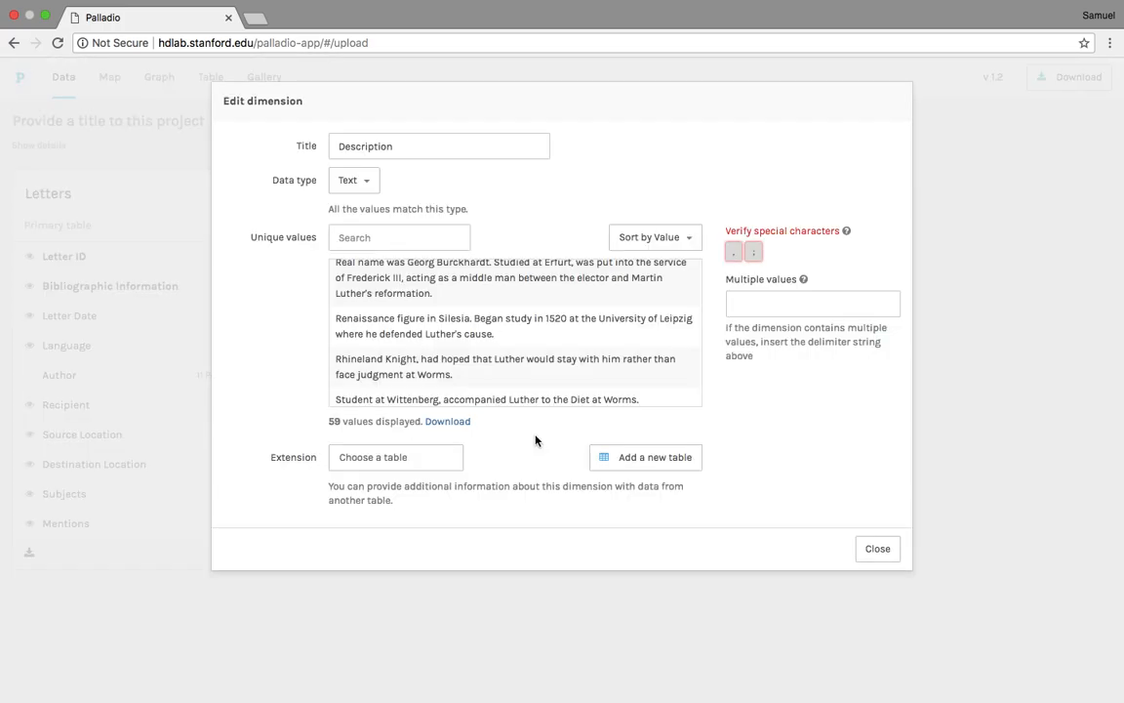
pyautogui.scroll(4, 592, 339)
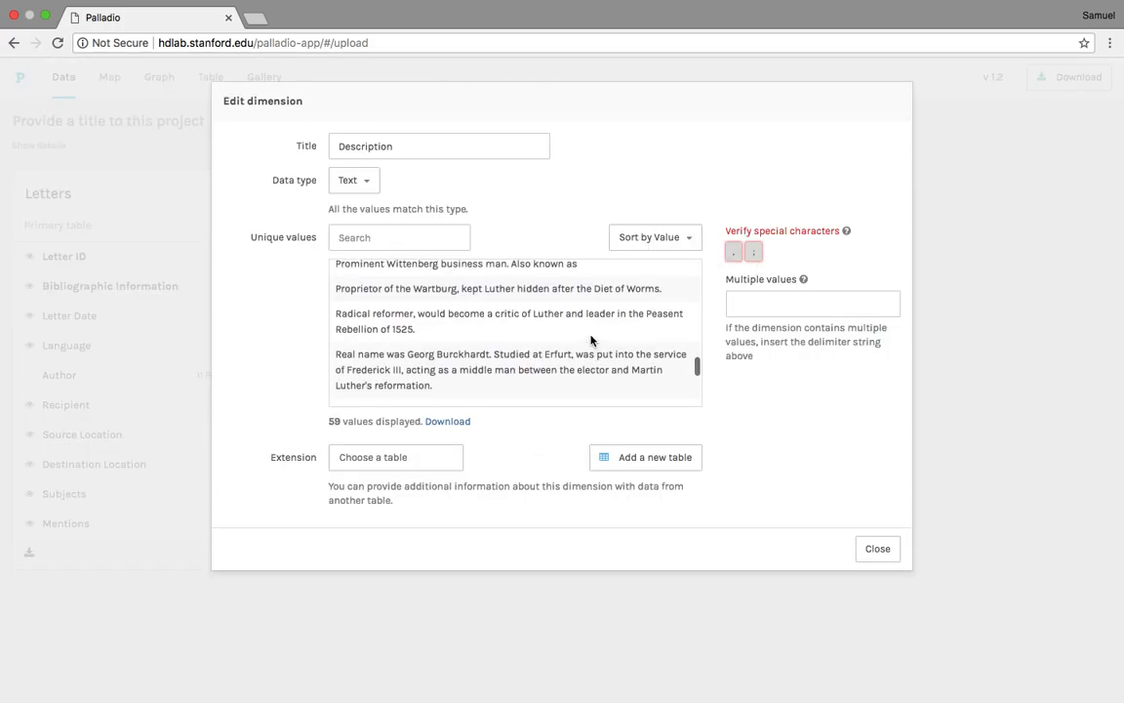
pyautogui.scroll(2, 590, 339)
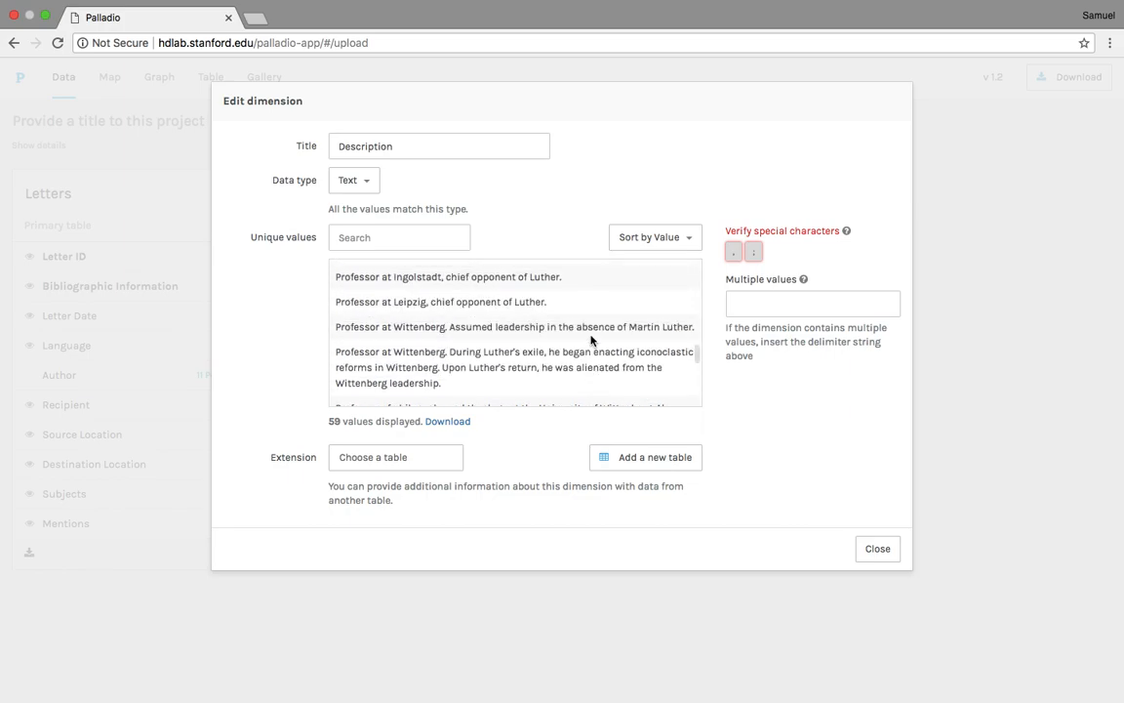
pyautogui.click(732, 252)
pyautogui.click(752, 253)
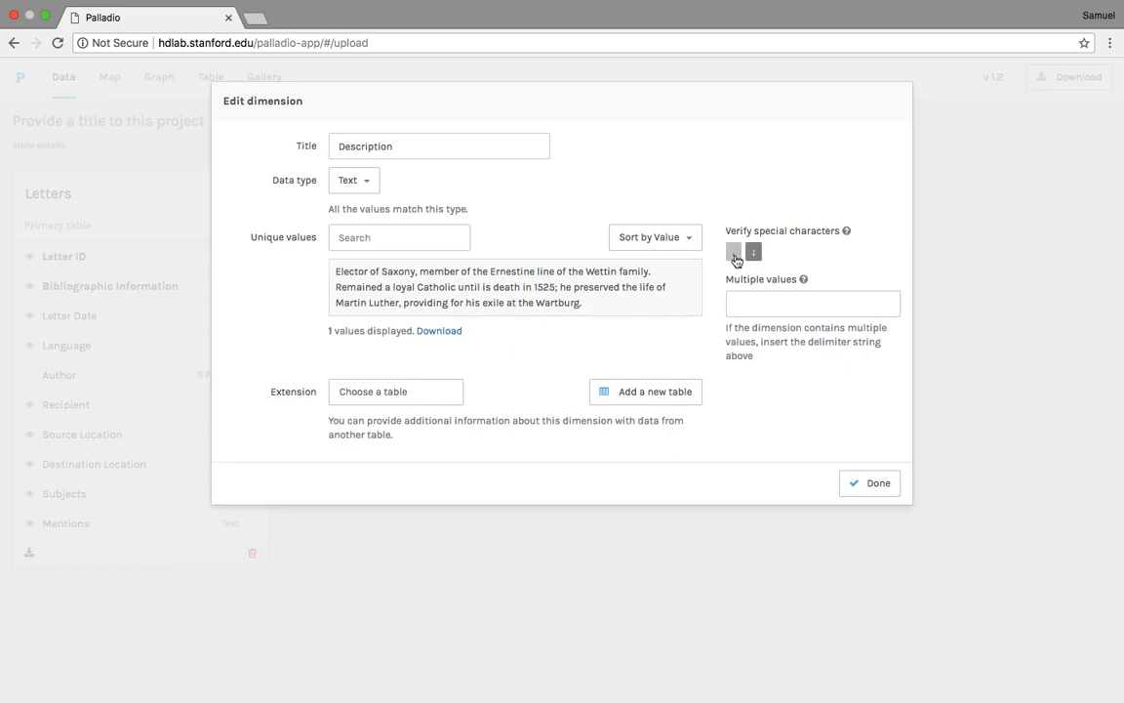
pyautogui.click(752, 253)
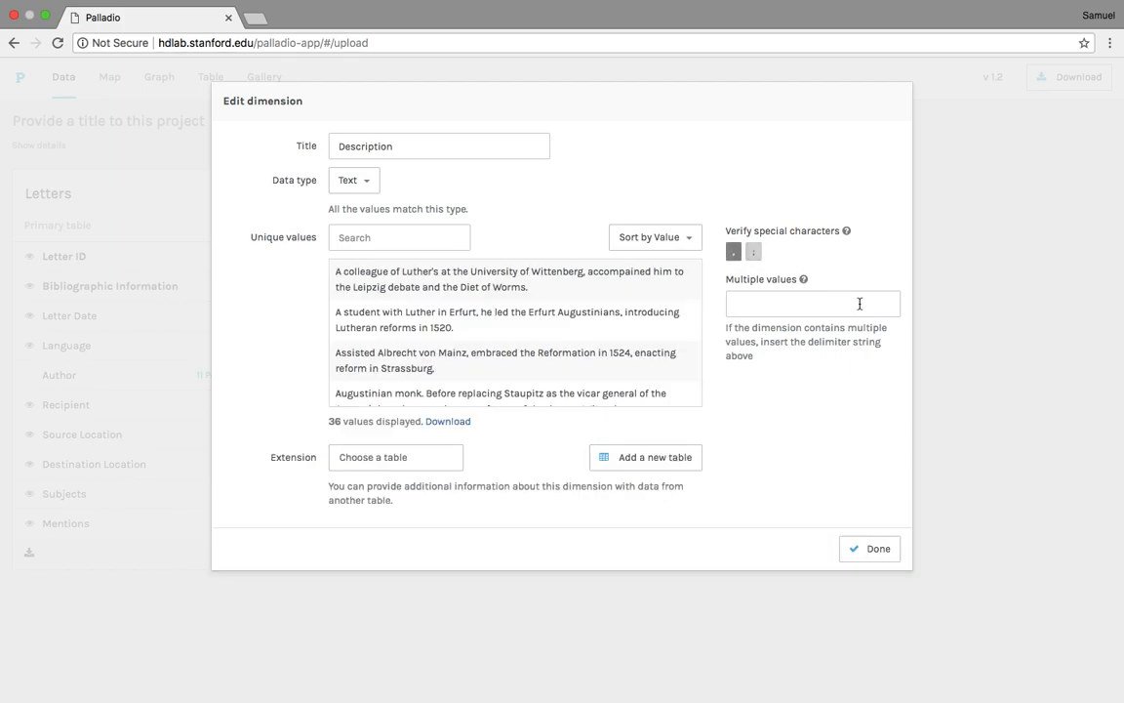
pyautogui.click(732, 252)
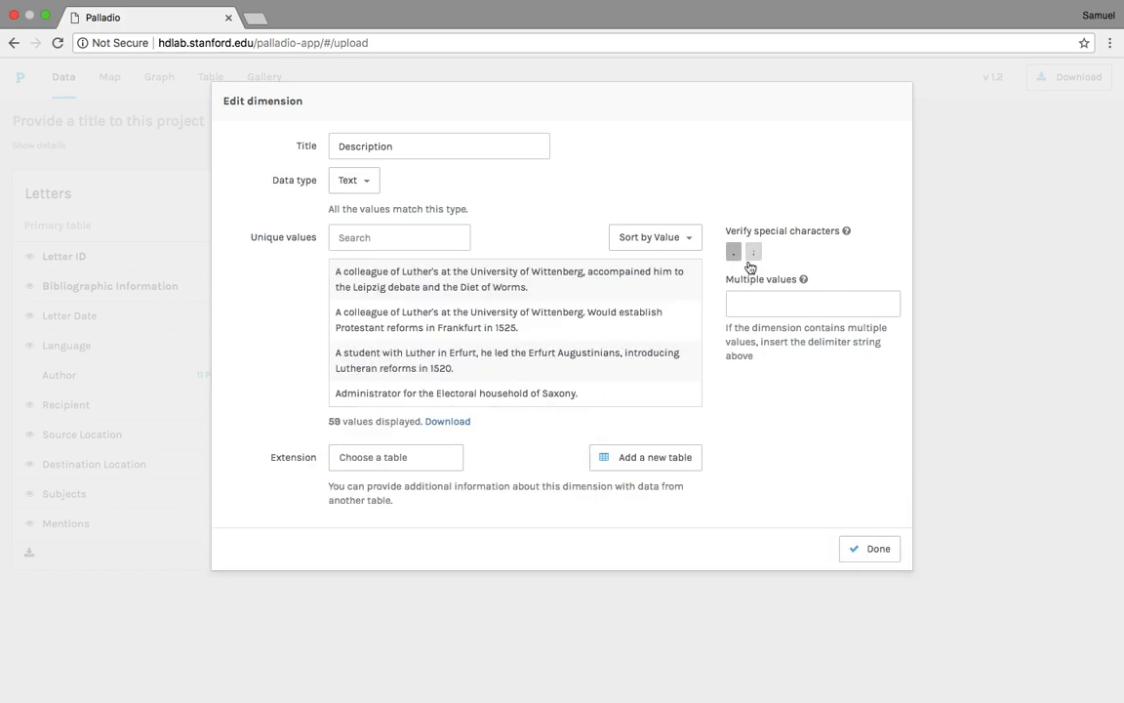
pyautogui.click(863, 552)
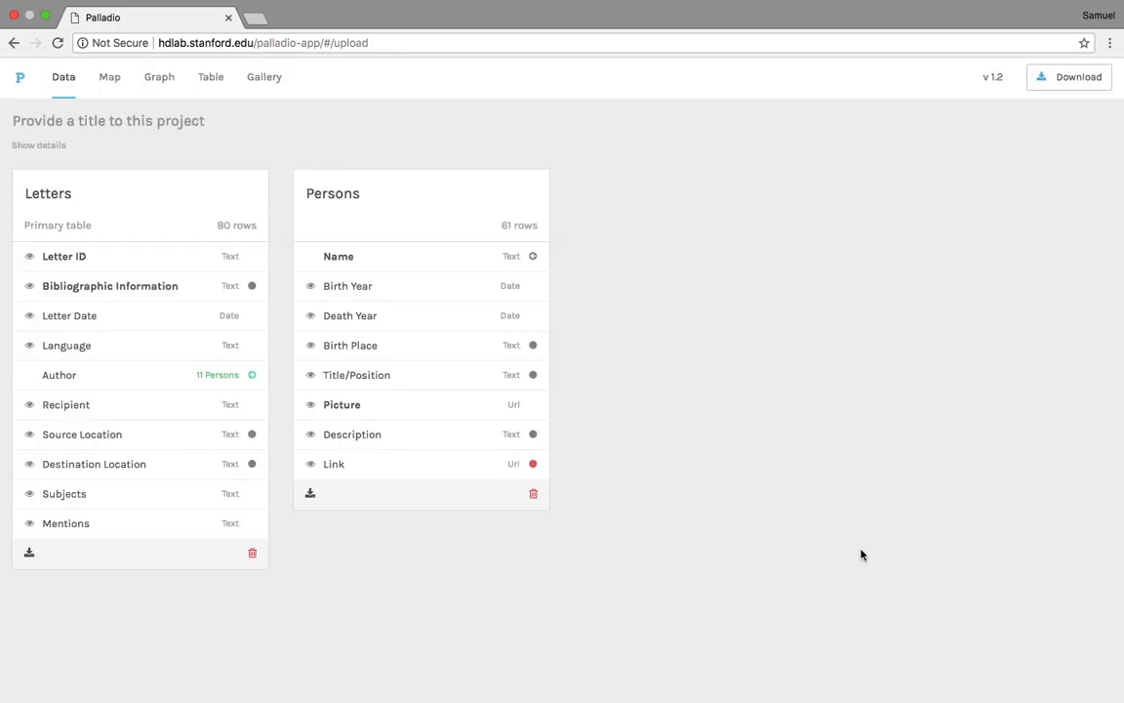
# - Review the URL values of the Link dimension in the Persons table and confirm them
pyautogui.click(535, 464)
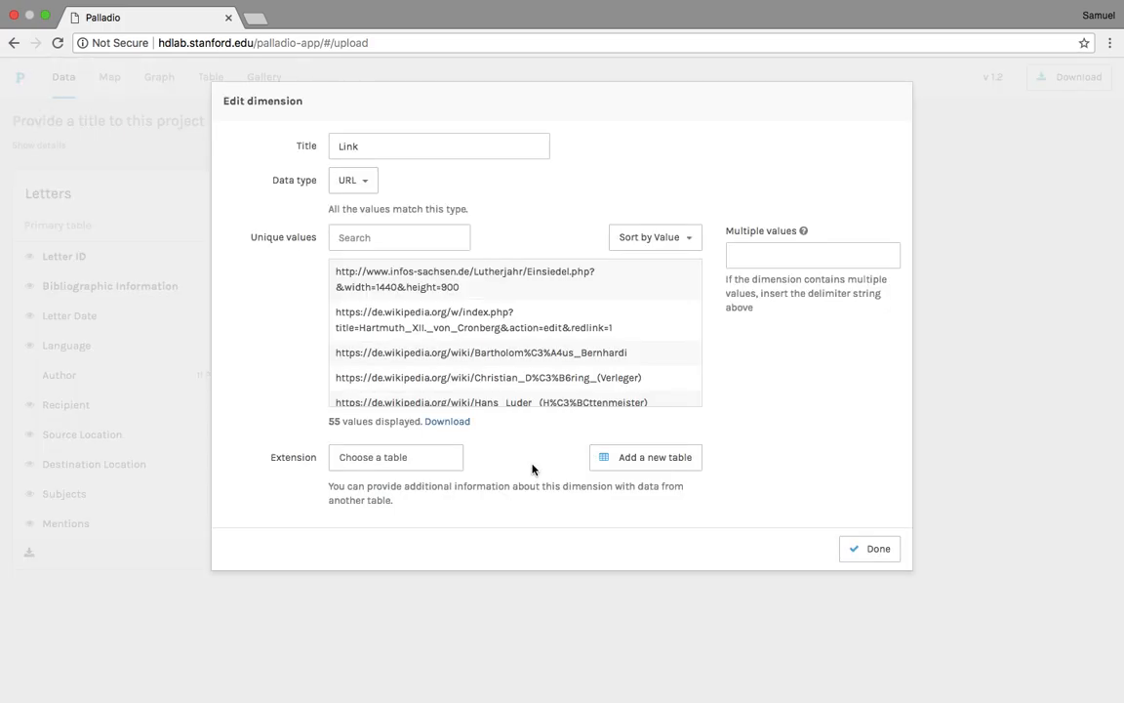
pyautogui.scroll(-20, 631, 366)
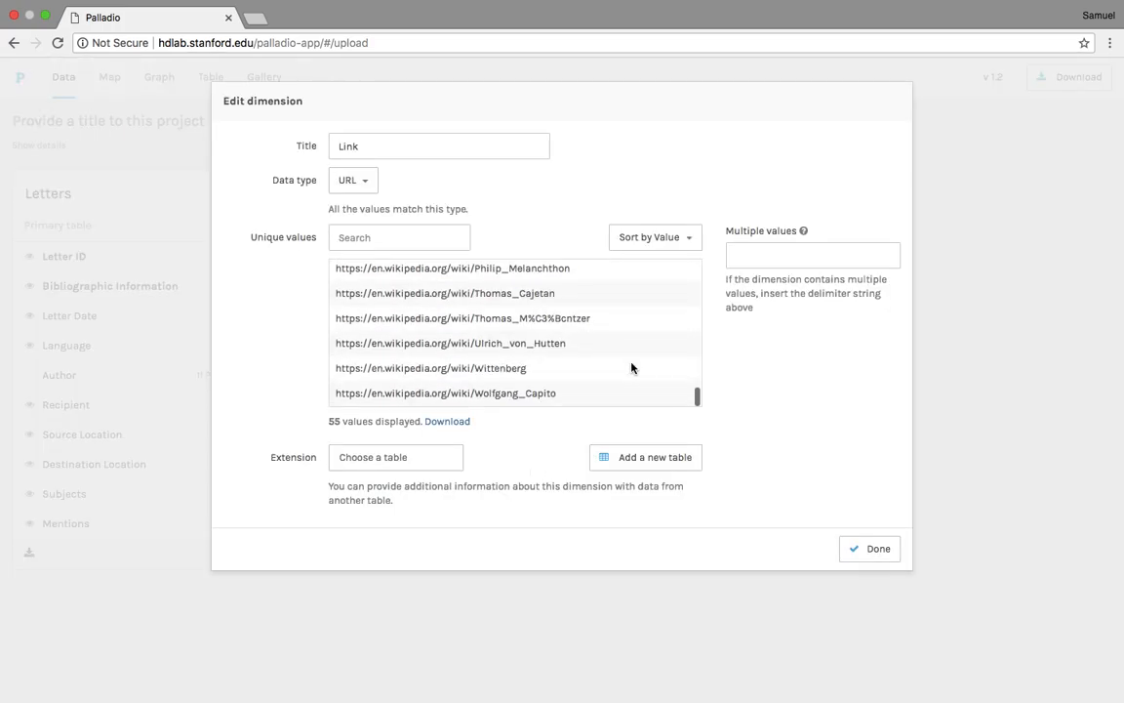
pyautogui.click(872, 557)
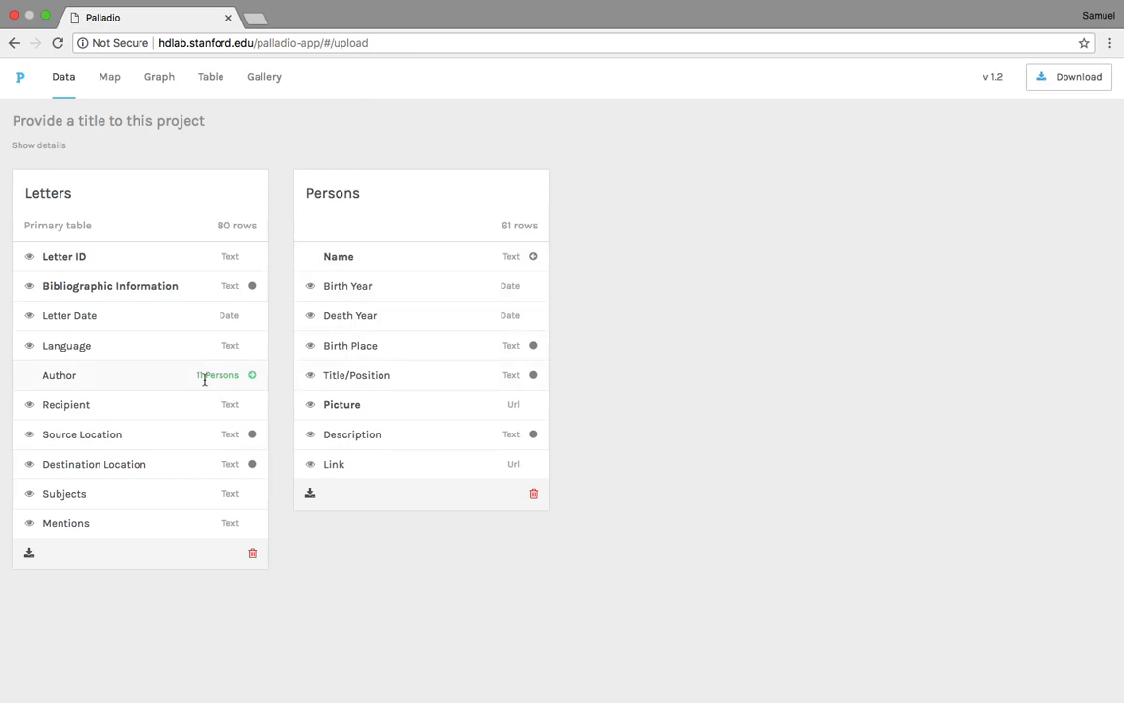
# - Link the Recipient dimension of the Letters table to the Persons table as its extension
pyautogui.click(78, 406)
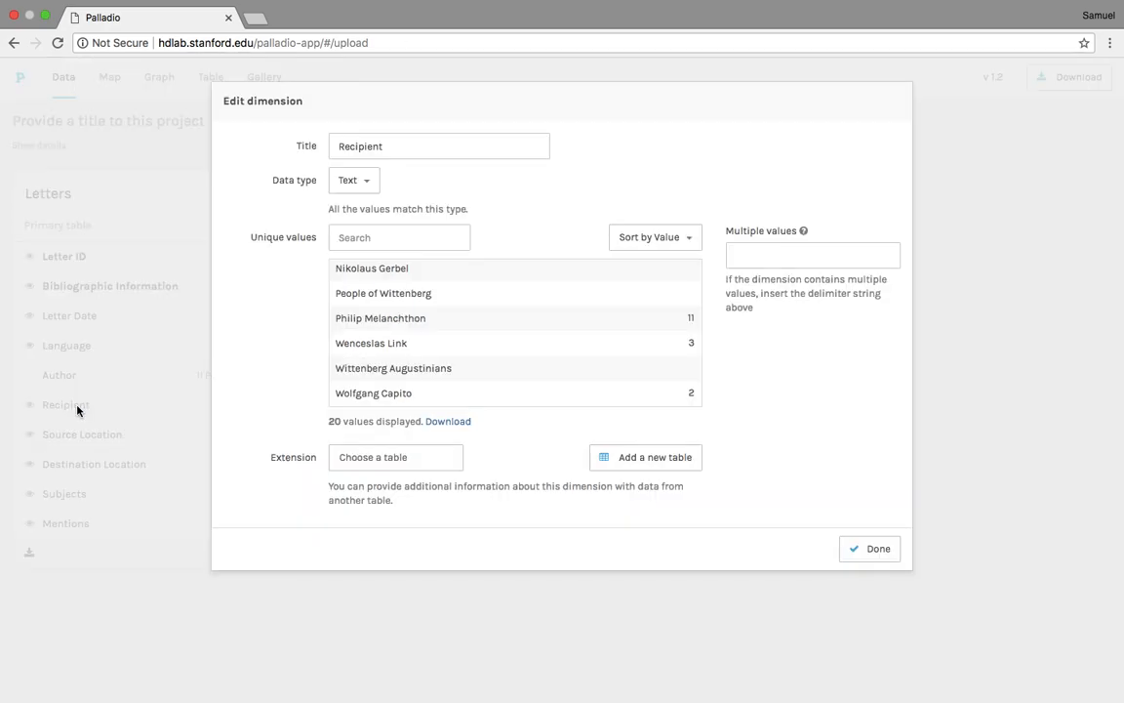
pyautogui.click(401, 463)
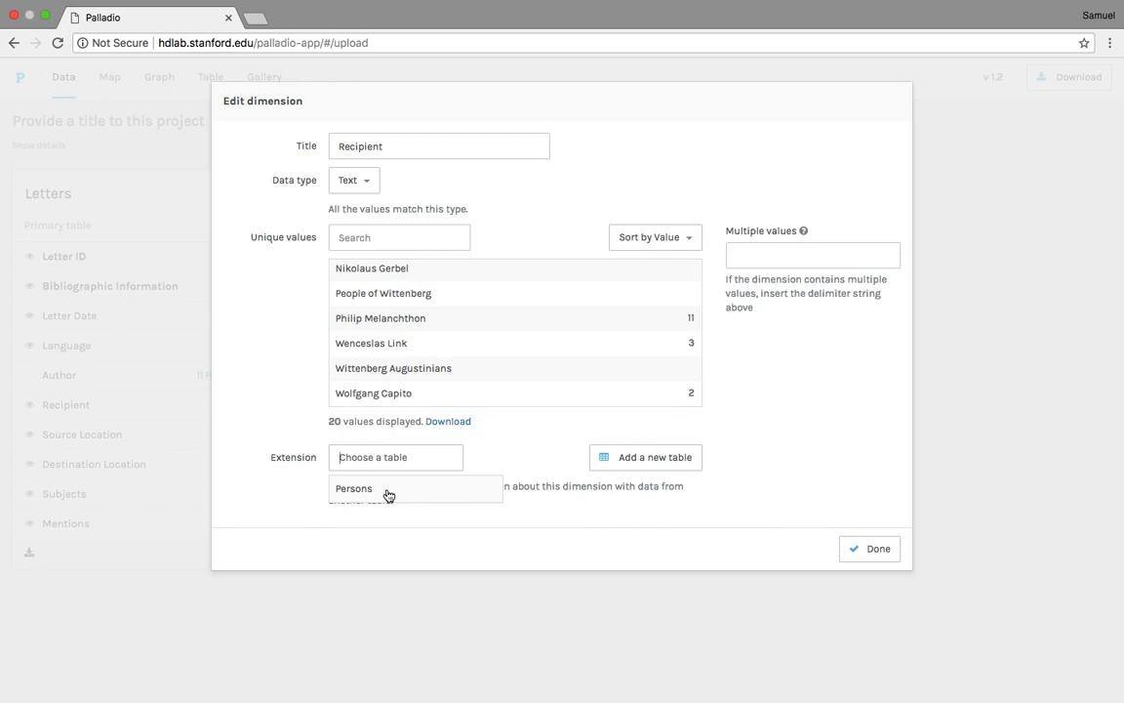
pyautogui.click(387, 493)
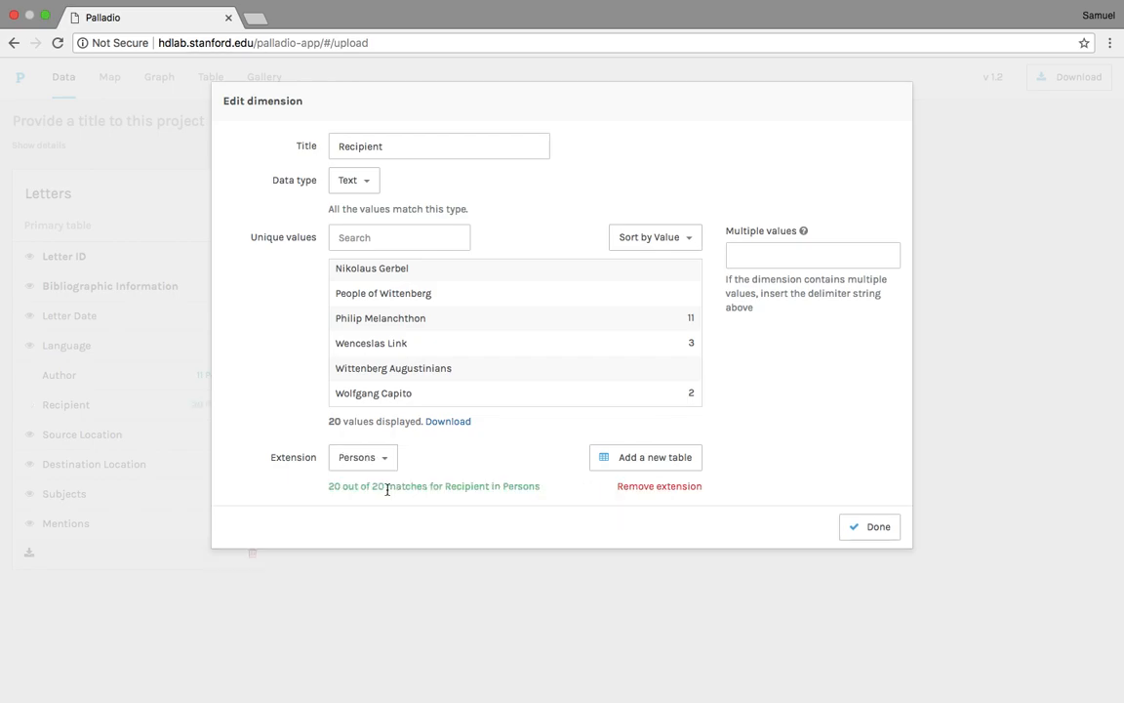
pyautogui.click(845, 526)
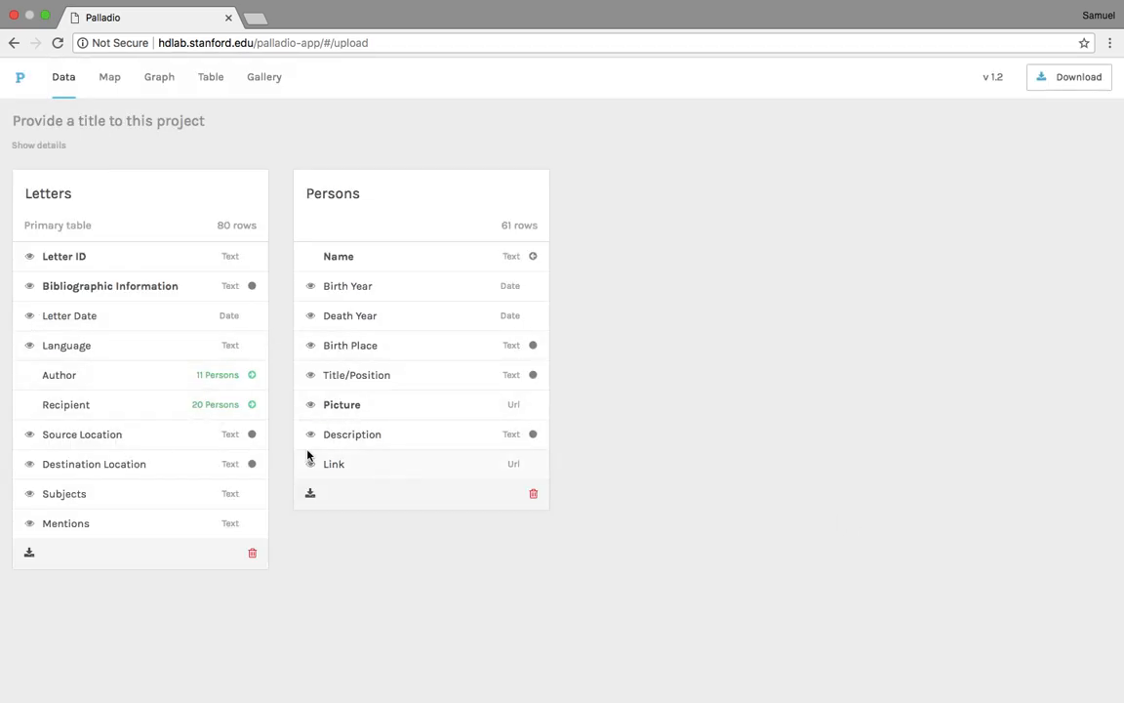
# - Start adding a new extension table to the Source Location dimension and switch to the Places sheet in the Excel workbook
pyautogui.click(90, 444)
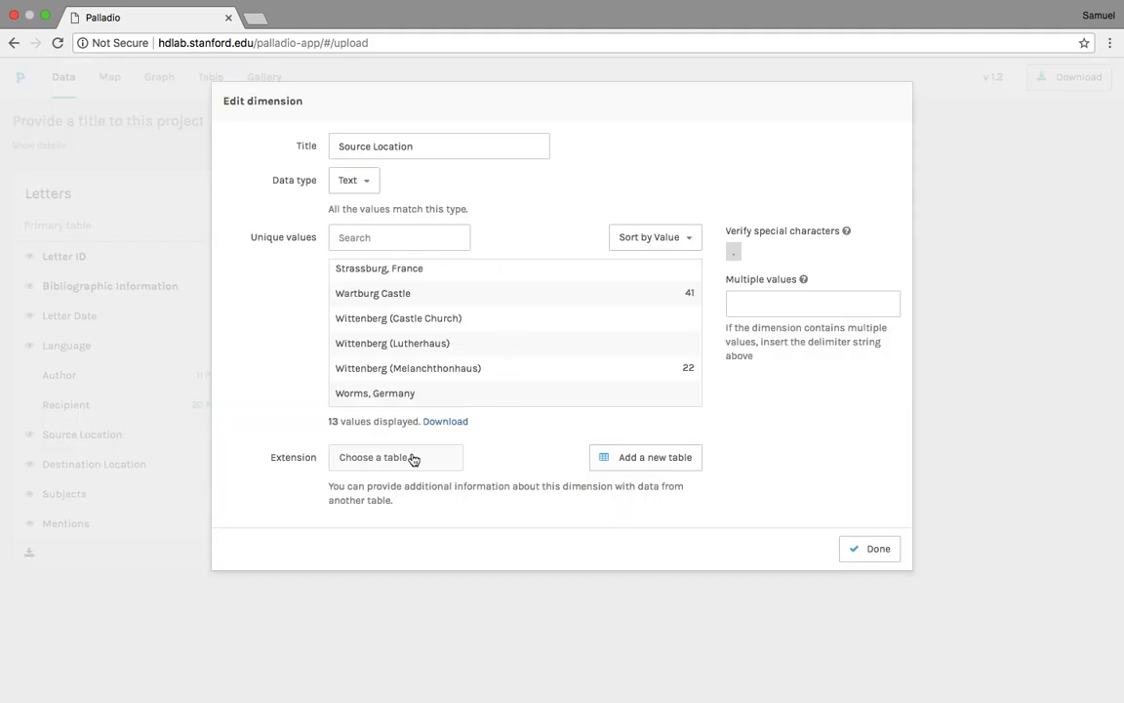
pyautogui.click(634, 462)
pyautogui.hotkey('ctrl', 'Right')
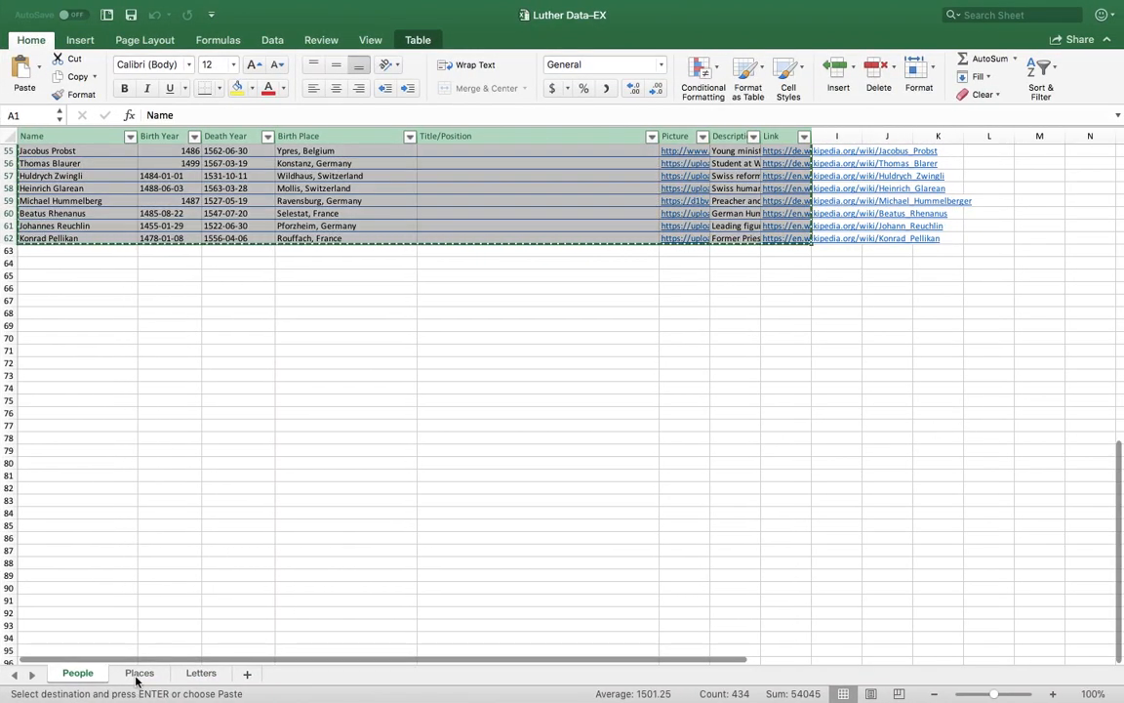
pyautogui.click(139, 672)
pyautogui.scroll(10, 312, 348)
pyautogui.moveTo(35, 163); pyautogui.dragTo(4, 300)
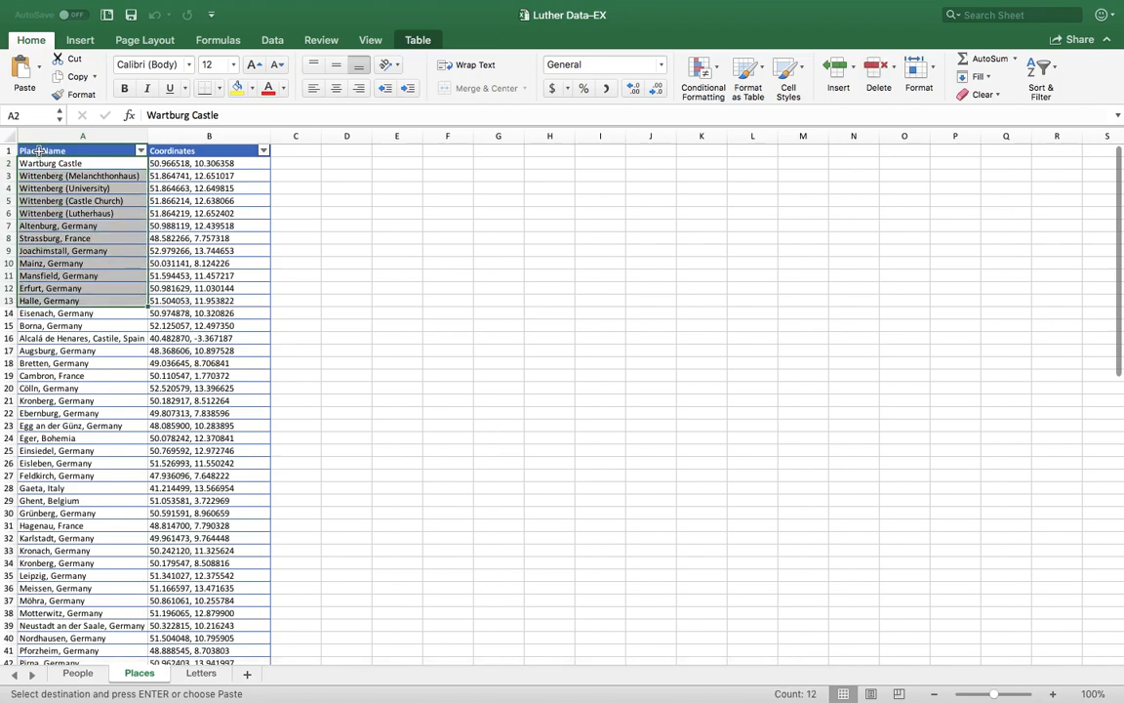
pyautogui.click(34, 150)
pyautogui.press('Escape')
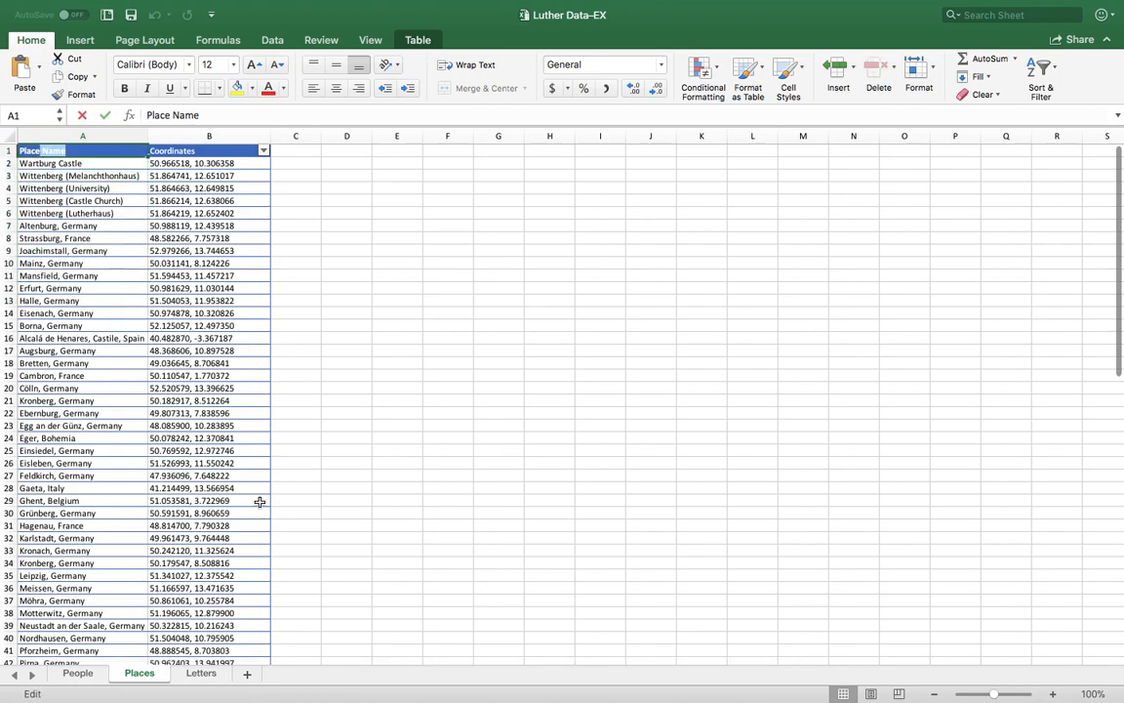
pyautogui.doubleClick(69, 150)
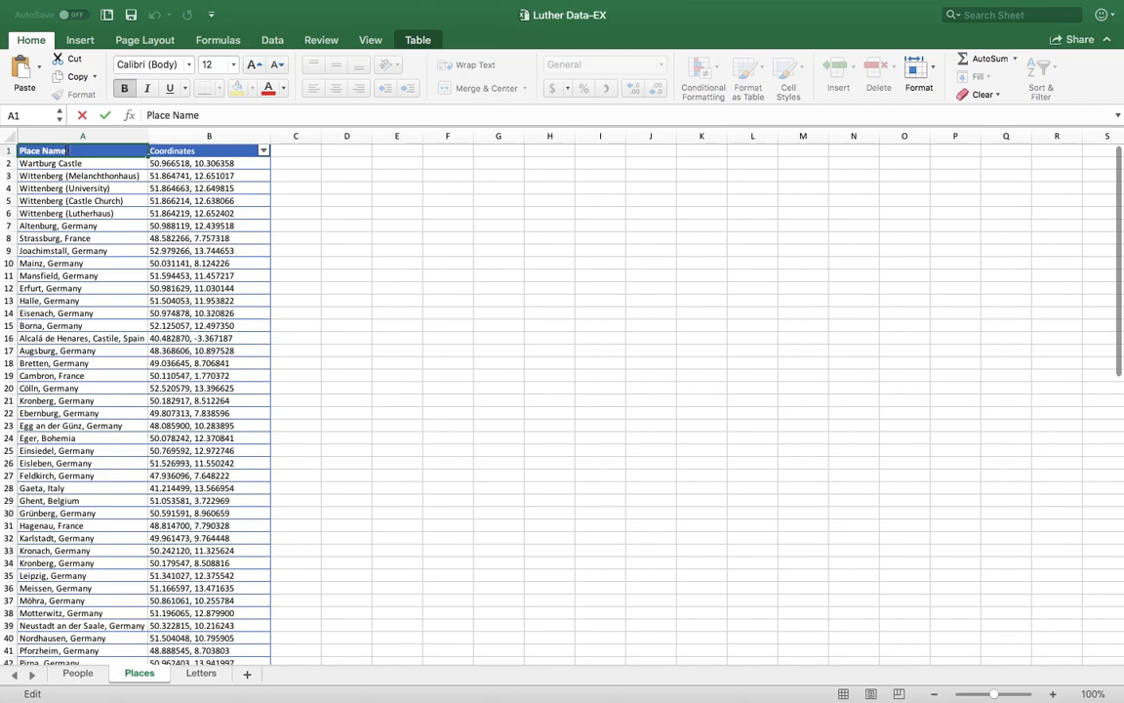
pyautogui.click(108, 173)
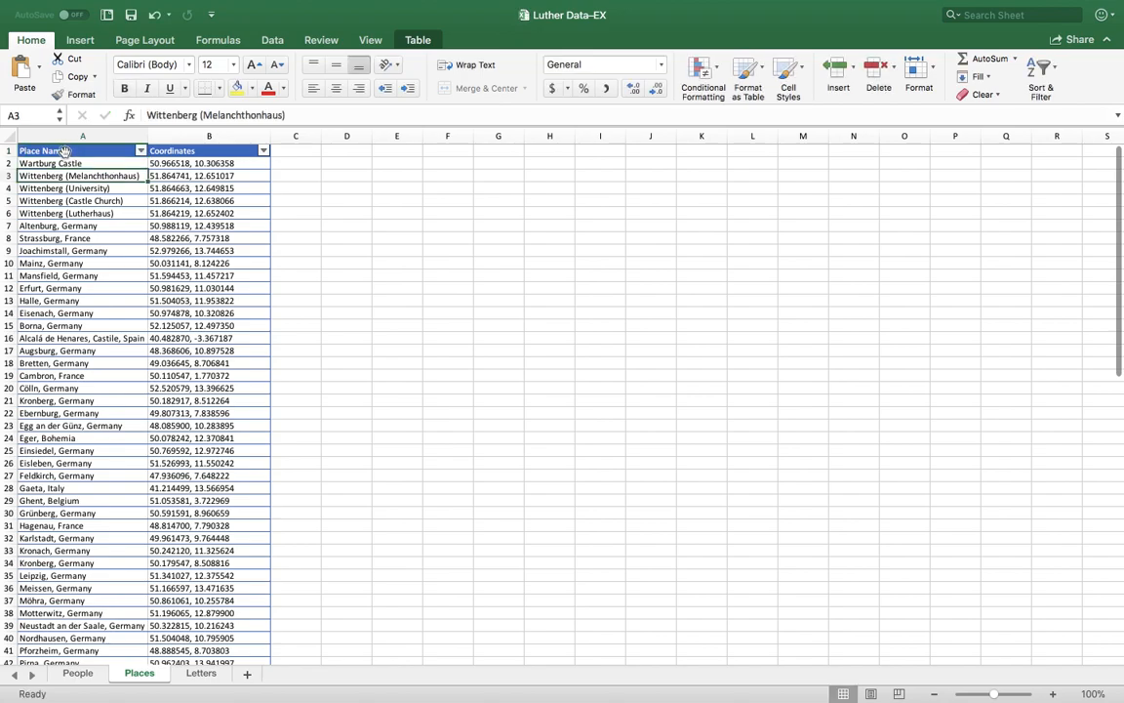
# - Copy the entire Places sheet table, from the Place Name header through row 72 of Coordinates, and return to Palladio
pyautogui.moveTo(30, 148); pyautogui.dragTo(246, 563)
pyautogui.press('super+c')
pyautogui.hotkey('ctrl', 'Left')
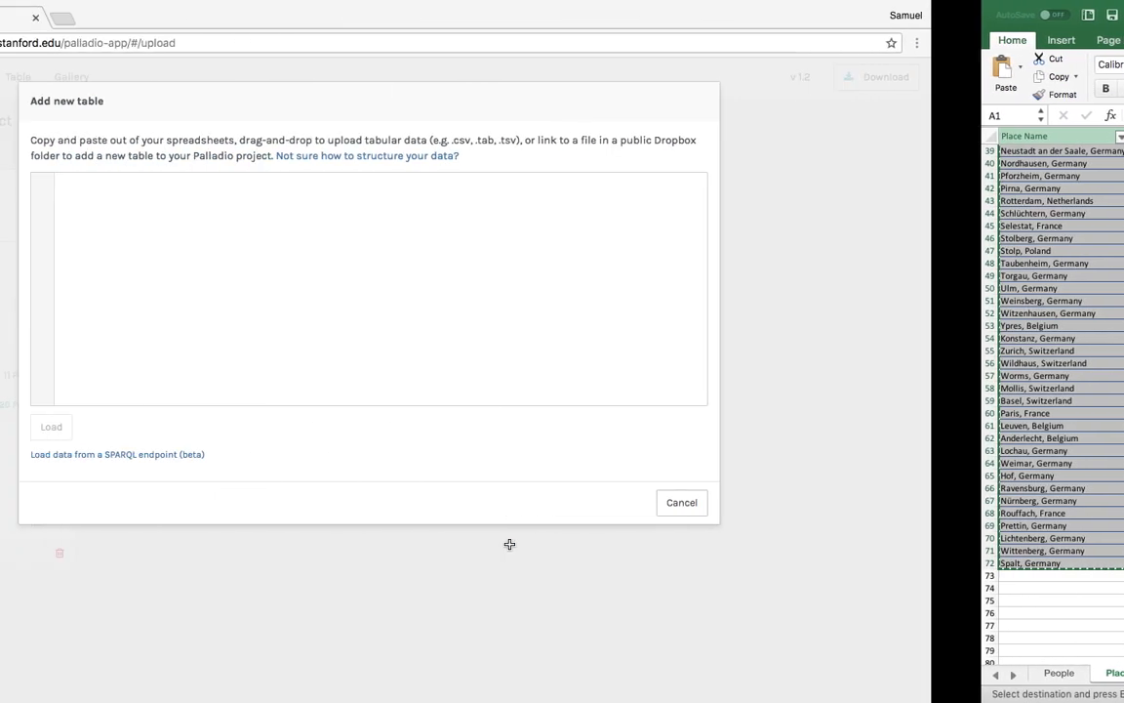
# - Paste the places data, load it as the Source Location dimension's extension table, and finish editing the dimension
pyautogui.click(360, 339)
pyautogui.press('super+v')
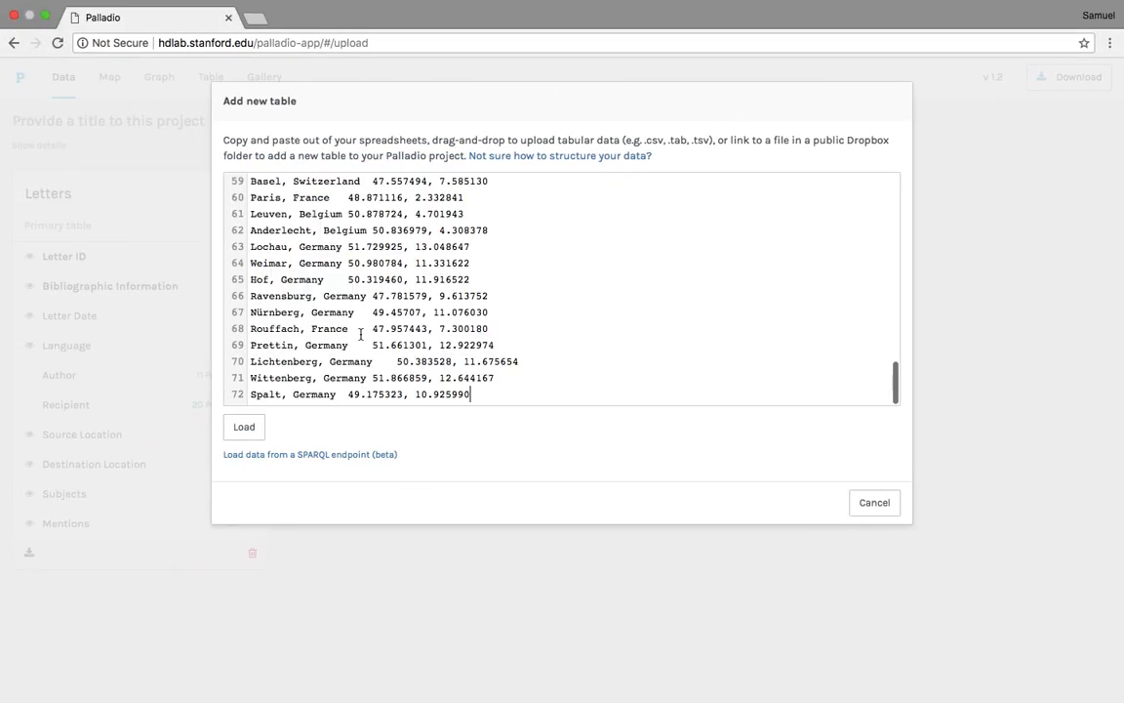
pyautogui.click(244, 429)
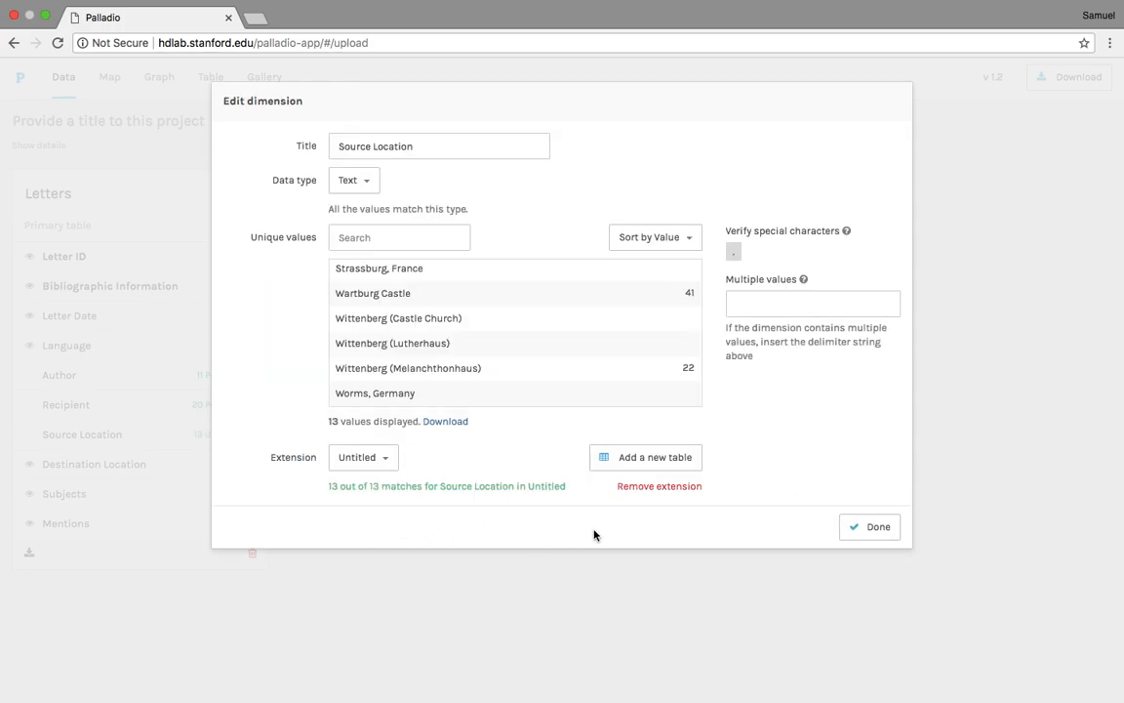
pyautogui.click(868, 532)
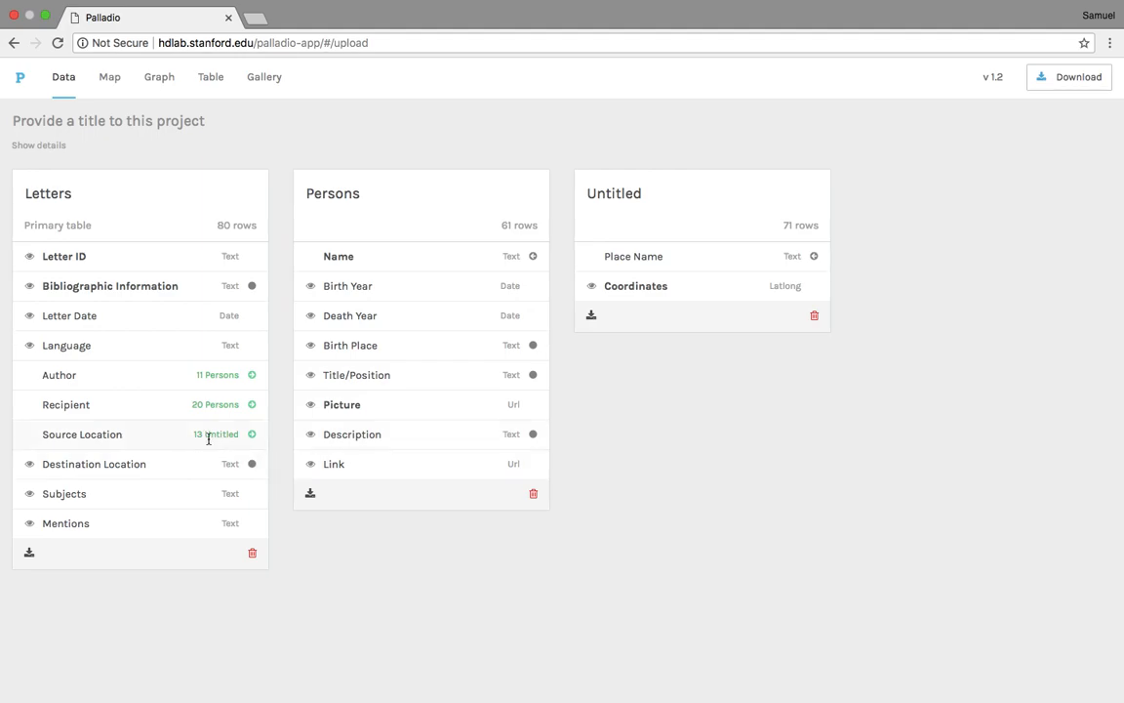
# - Rename the untitled place-coordinates table as Places
pyautogui.click(640, 183)
pyautogui.doubleClick(640, 183)
pyautogui.write('Plc')
pyautogui.press('BackSpace')
pyautogui.write('aces')
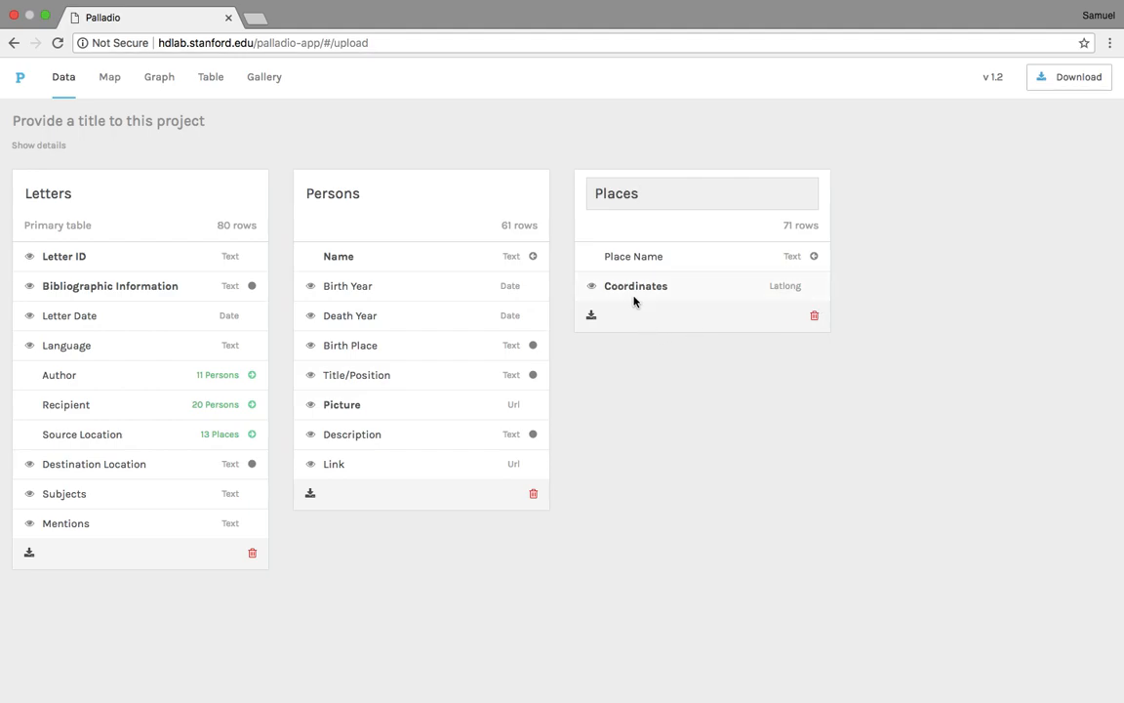
# - Link the Destination Location dimension of the Letters table to the Places table as its extension
pyautogui.click(115, 466)
pyautogui.click(385, 458)
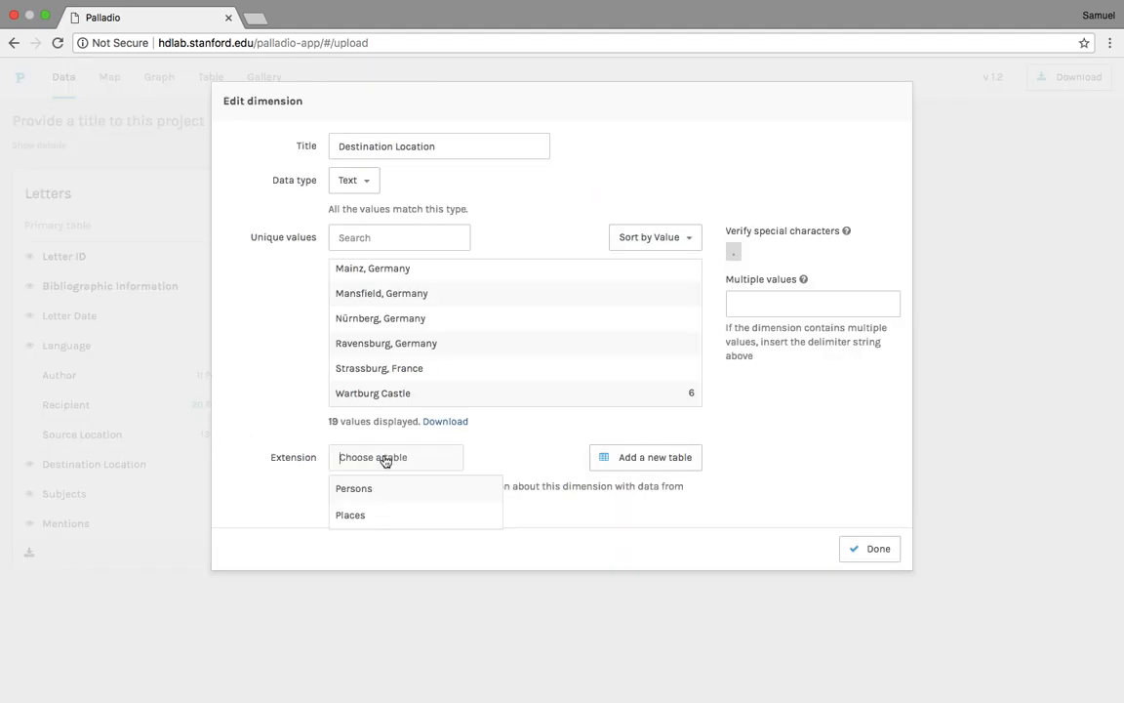
pyautogui.click(354, 515)
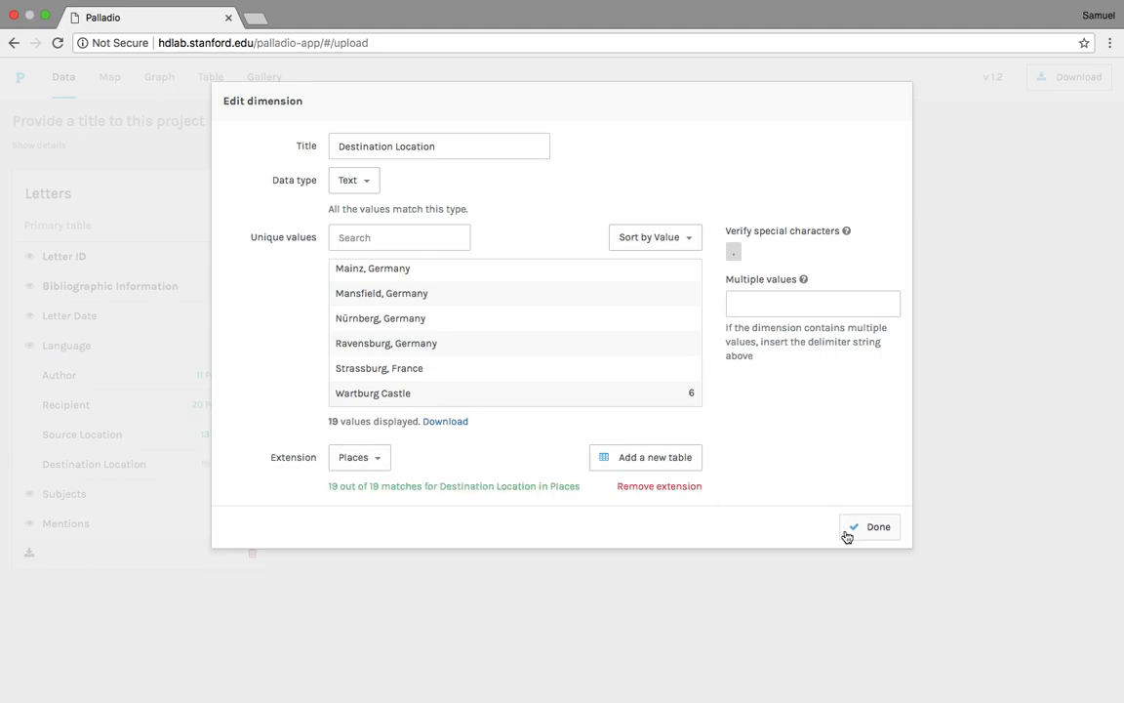
pyautogui.click(847, 533)
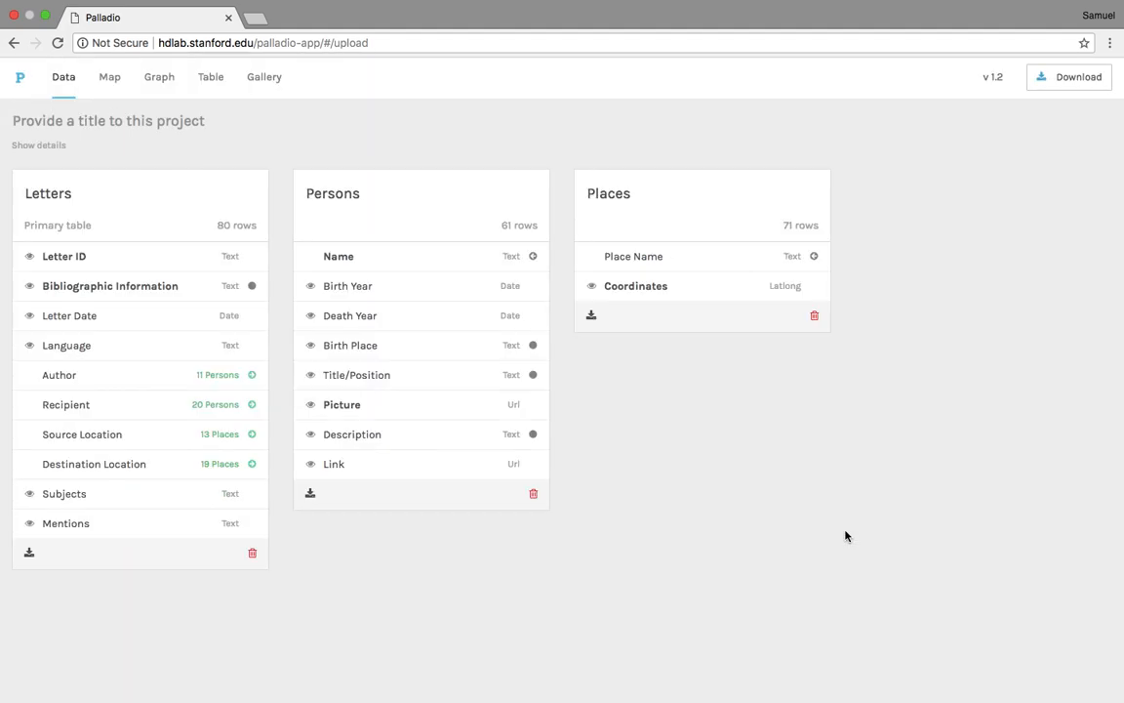
# - Link the Mentions dimension of the Letters table to the Persons table as its extension
pyautogui.click(65, 524)
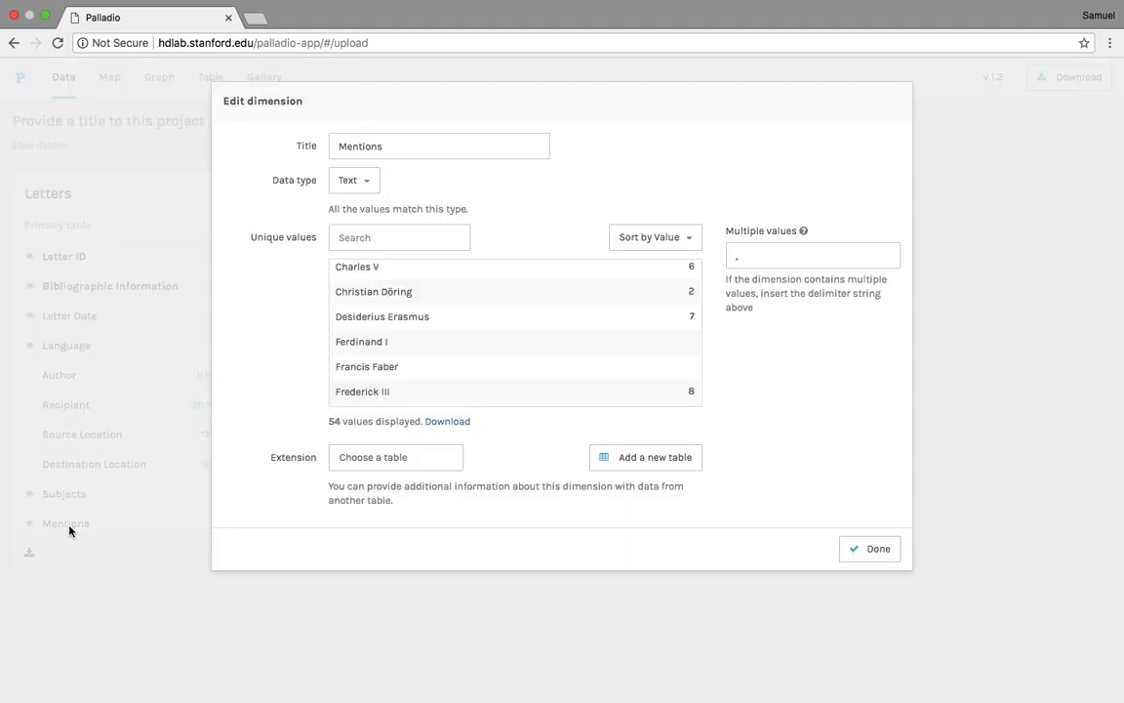
pyautogui.click(419, 460)
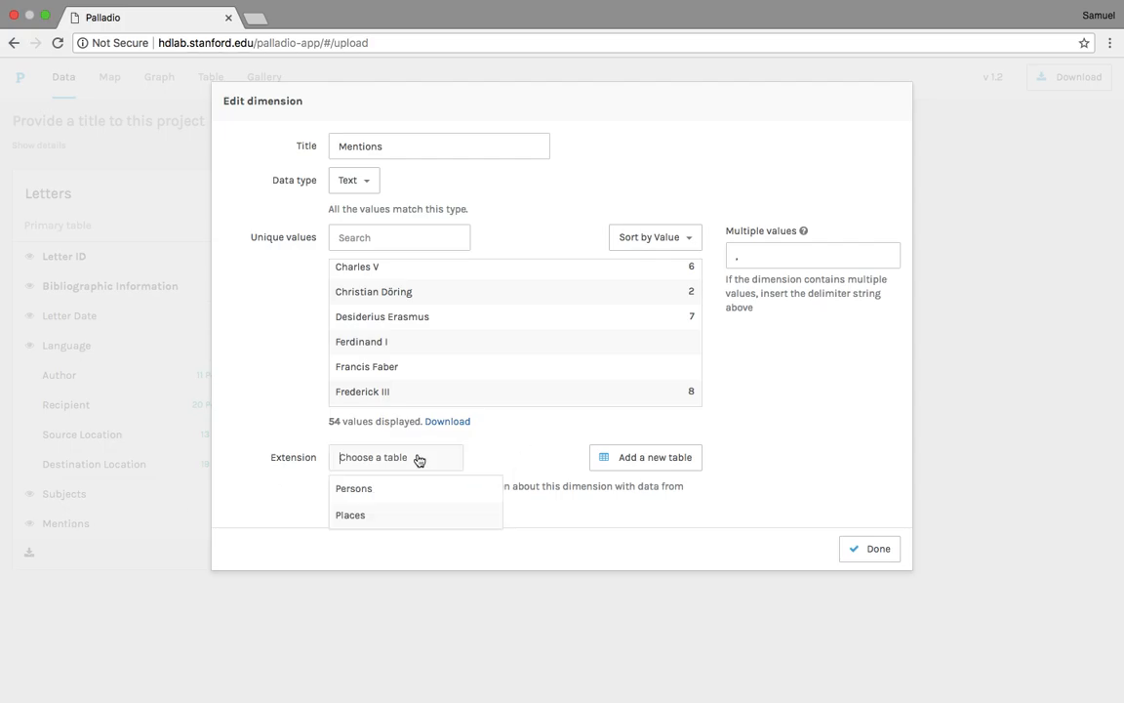
pyautogui.click(391, 489)
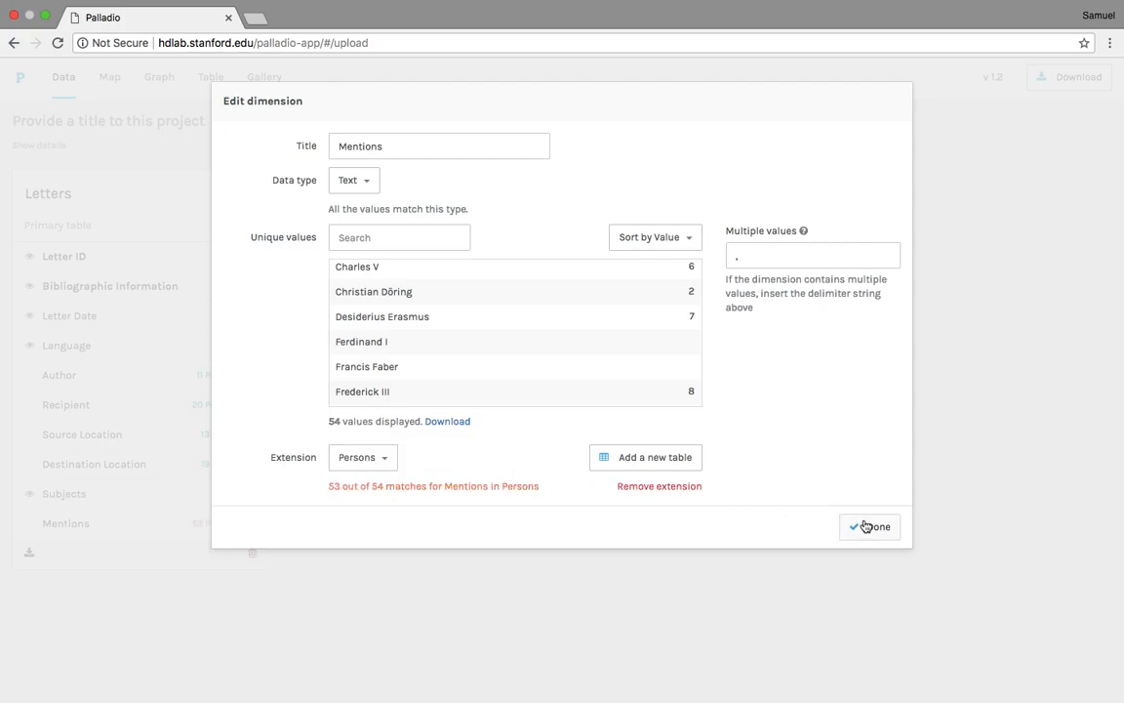
pyautogui.click(863, 525)
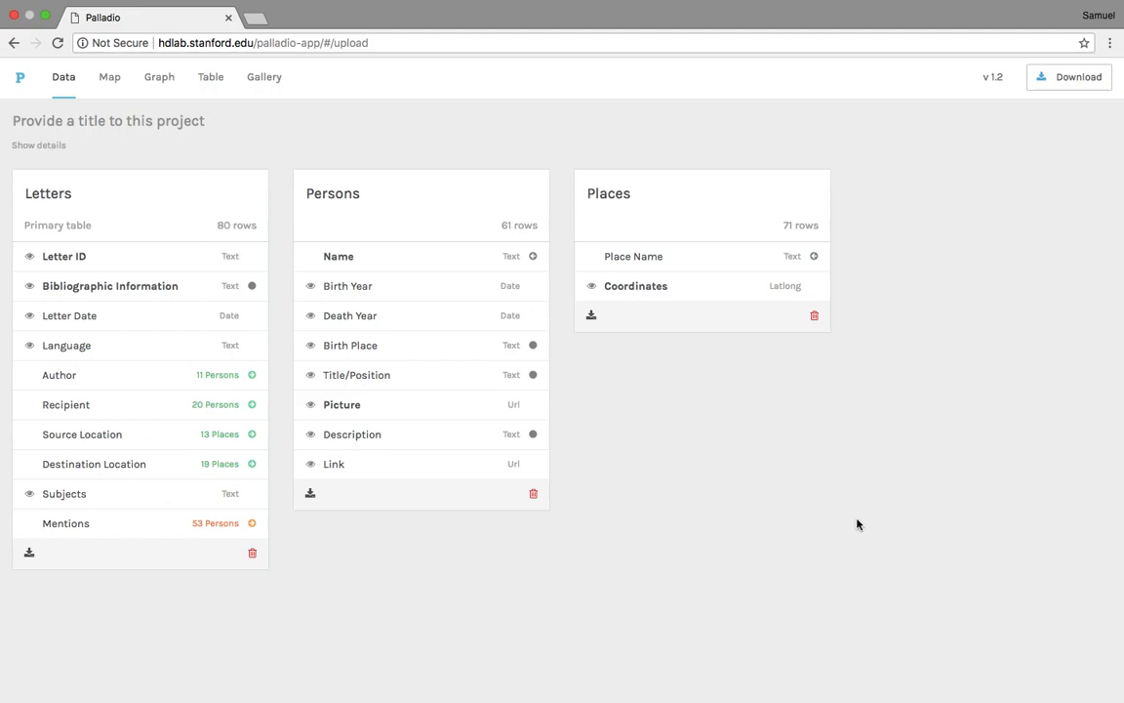